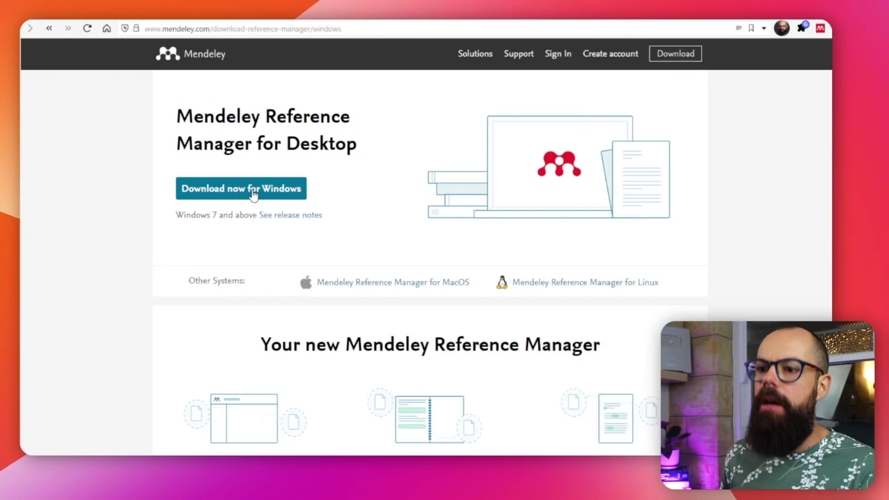
# Download the Windows installer mendeley-reference-manager-2.112.0-x64.exe from the Mendeley download page
pyautogui.click(254, 194)
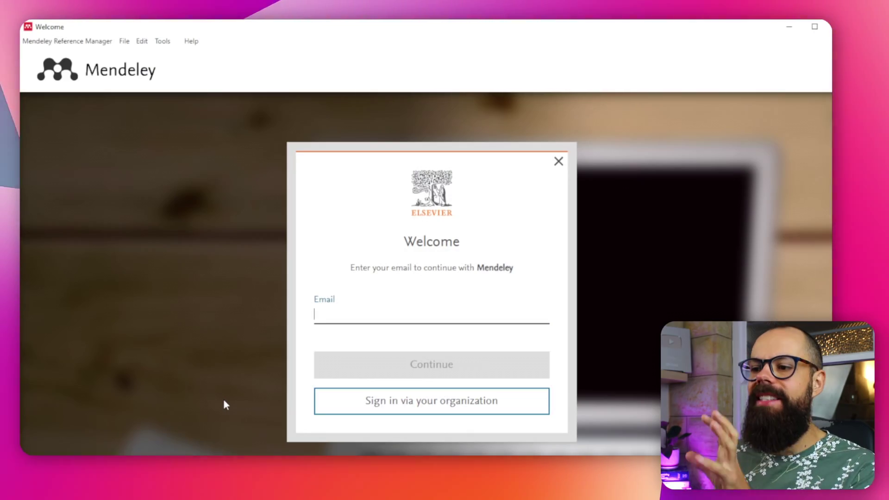
# Sign in on the Welcome screen, starting with the account e-mail field
pyautogui.click(378, 320)
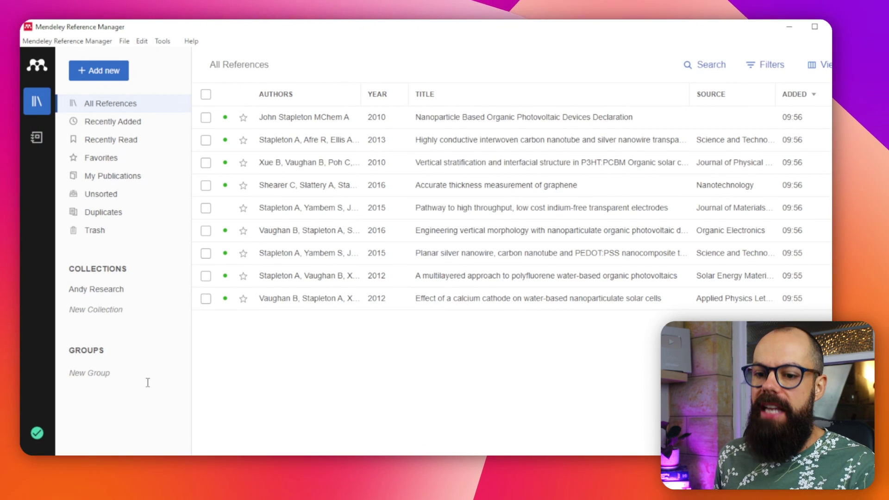
# Wait for the library to sync until All References shows the nine papers
pyautogui.moveTo(41, 436)
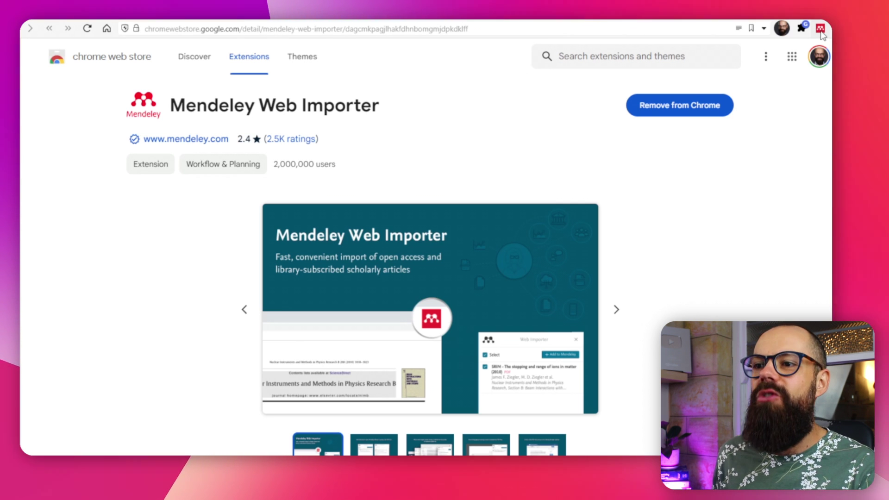
# Confirm the polyfluorene article is saved via the Web Importer, then go to the ACS Nano article
pyautogui.click(821, 30)
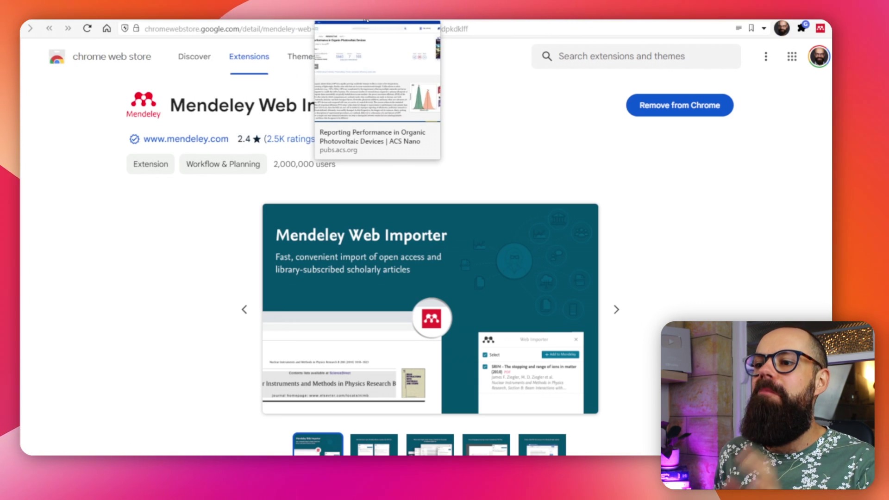
pyautogui.click(366, 20)
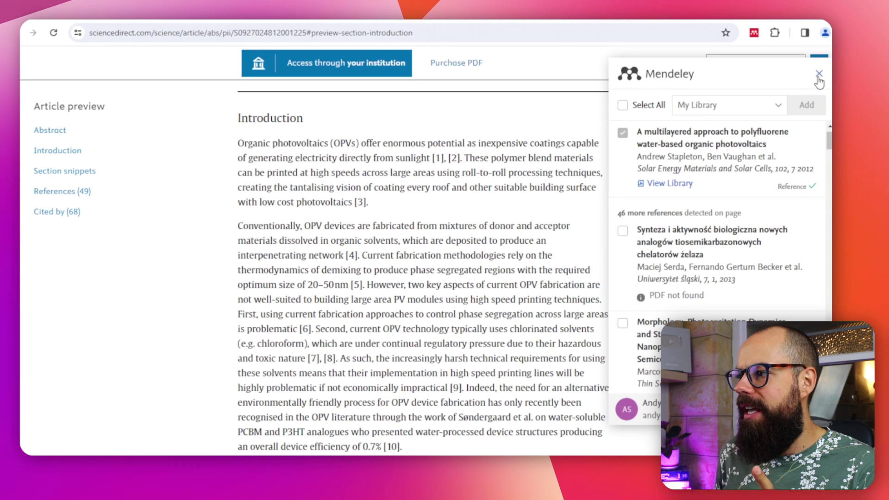
# Close the importer panel, return to the article top, and reopen the Web Importer
pyautogui.click(54, 34)
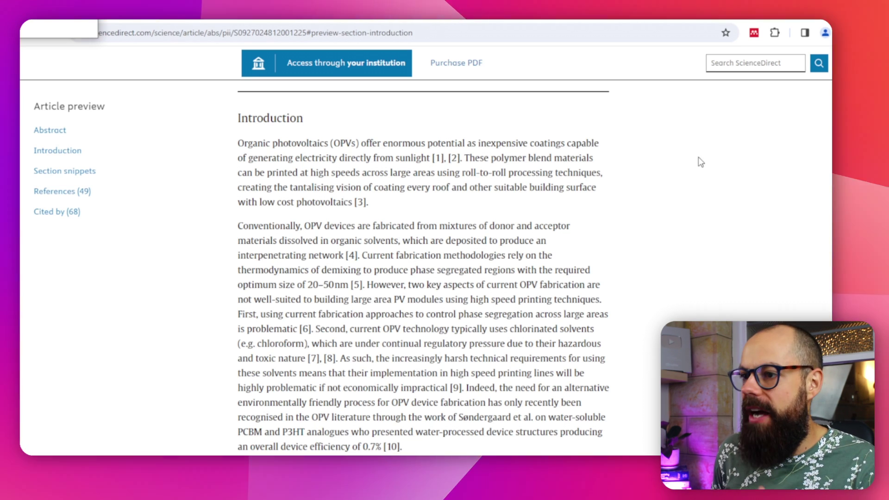
pyautogui.scroll(10, 463, 254)
pyautogui.scroll(2, 463, 253)
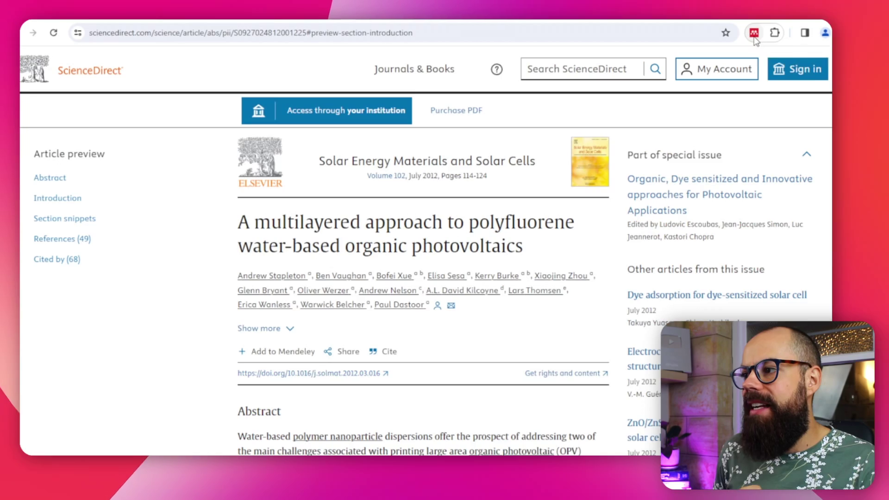
pyautogui.click(755, 36)
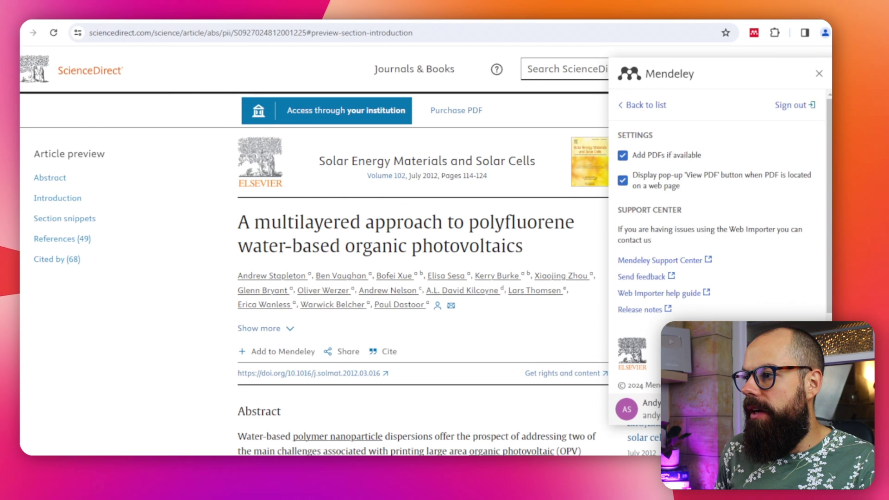
# Sign out of the Web Importer and sign back in with the Elsevier account
pyautogui.click(790, 108)
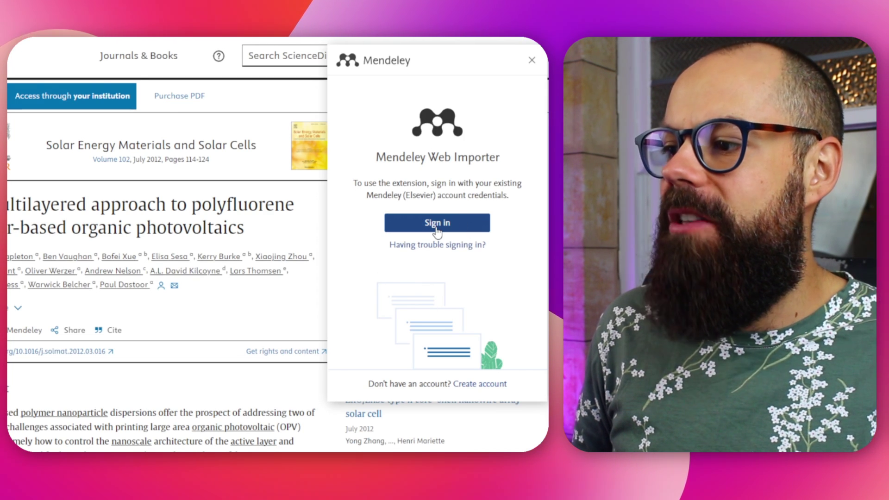
pyautogui.click(436, 227)
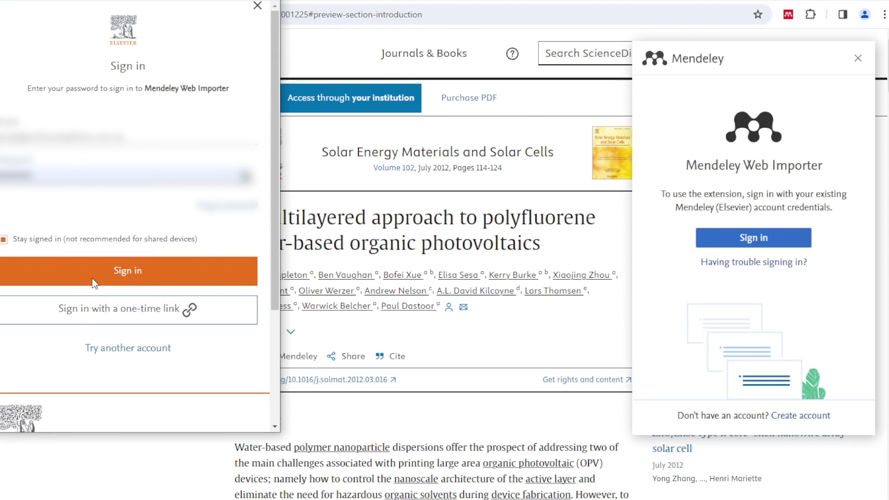
pyautogui.click(92, 279)
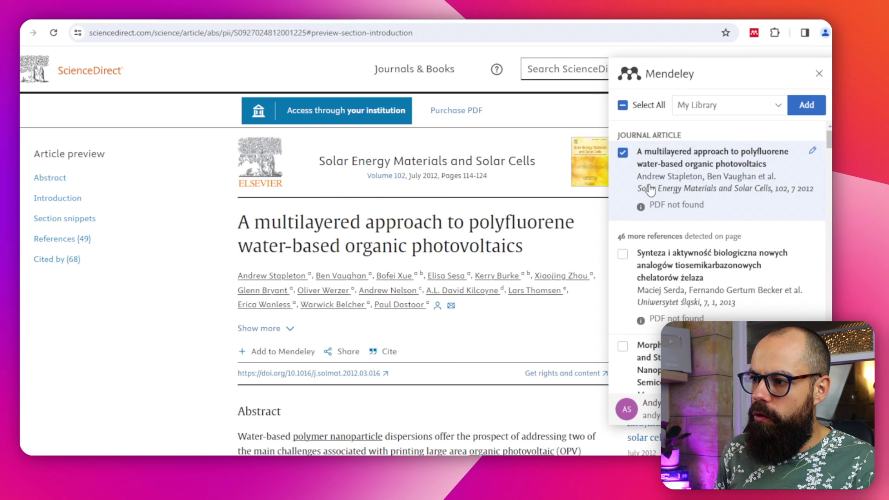
# Review the importer's list of detected references, then close the panel
pyautogui.scroll(-3, 648, 190)
pyautogui.scroll(-4, 650, 189)
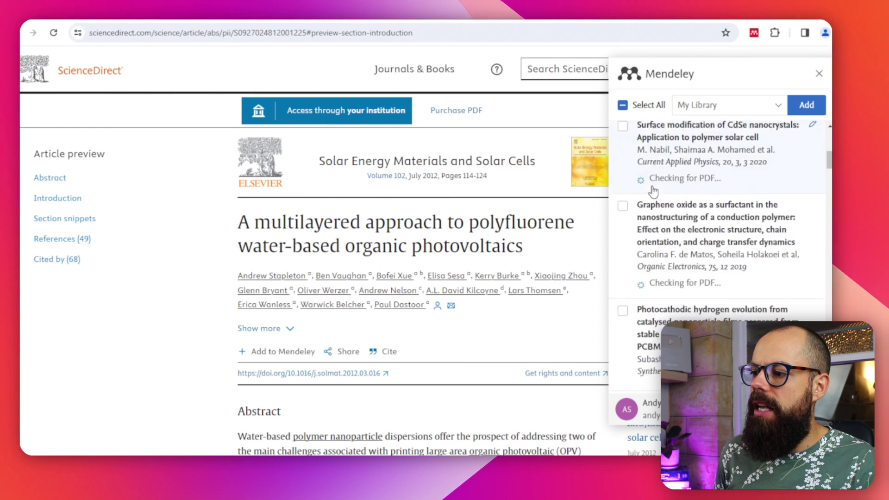
pyautogui.scroll(8, 658, 203)
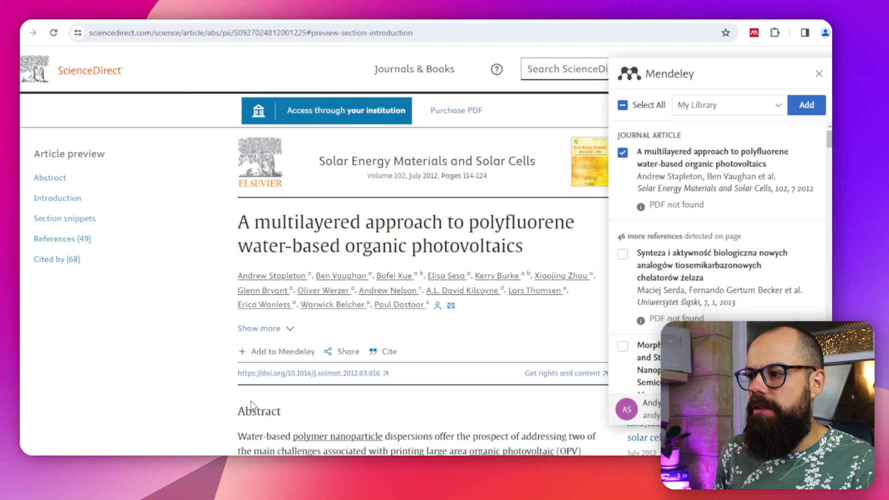
pyautogui.click(819, 74)
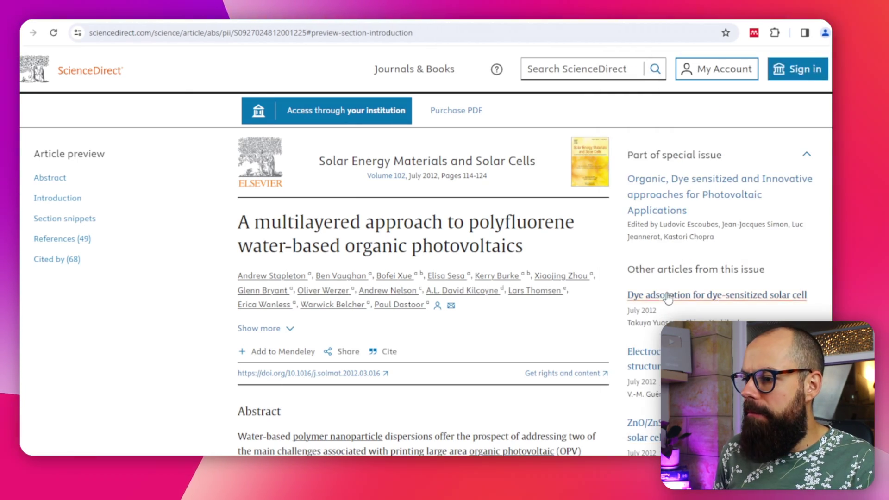
# Reopen the importer, check the My Library collection options, and close it again
pyautogui.scroll(-15, 664, 285)
pyautogui.scroll(10, 522, 274)
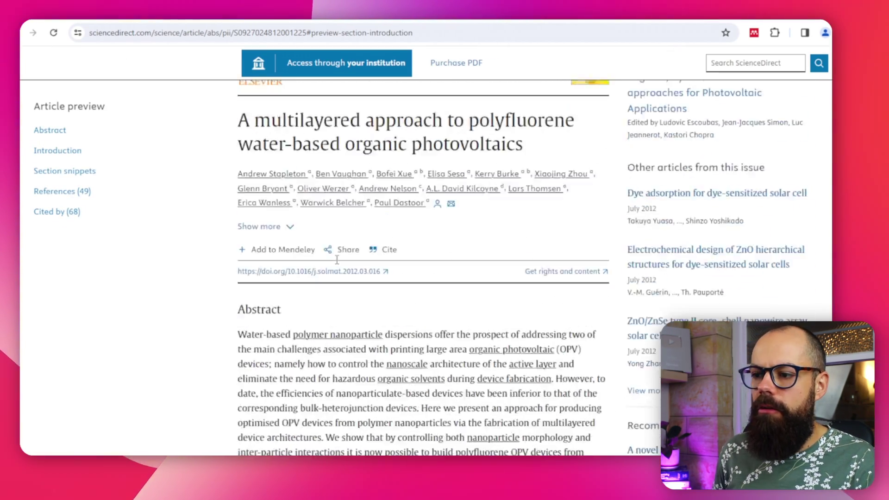
pyautogui.scroll(-10, 463, 268)
pyautogui.scroll(5, 348, 259)
pyautogui.scroll(5, 348, 259)
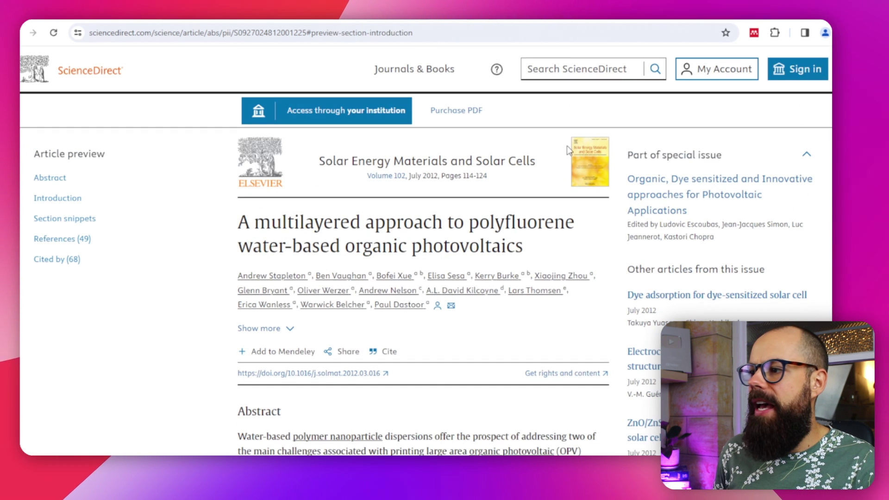
pyautogui.click(754, 34)
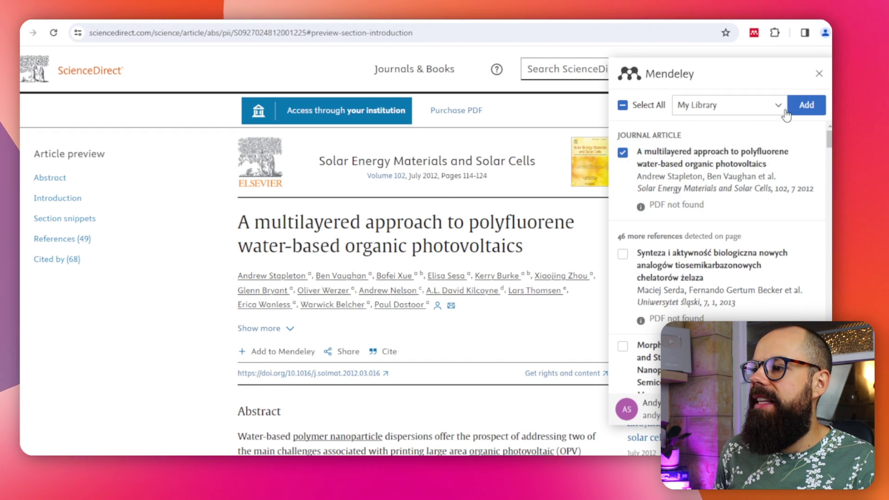
pyautogui.click(723, 113)
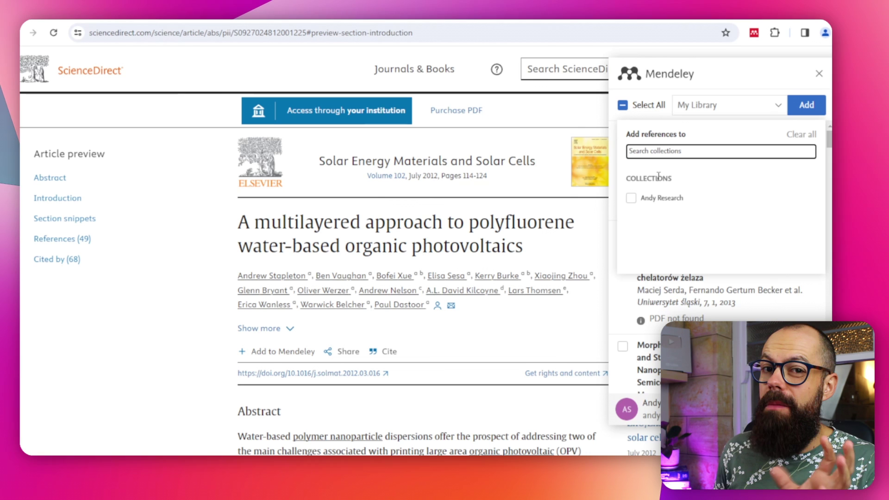
pyautogui.click(819, 75)
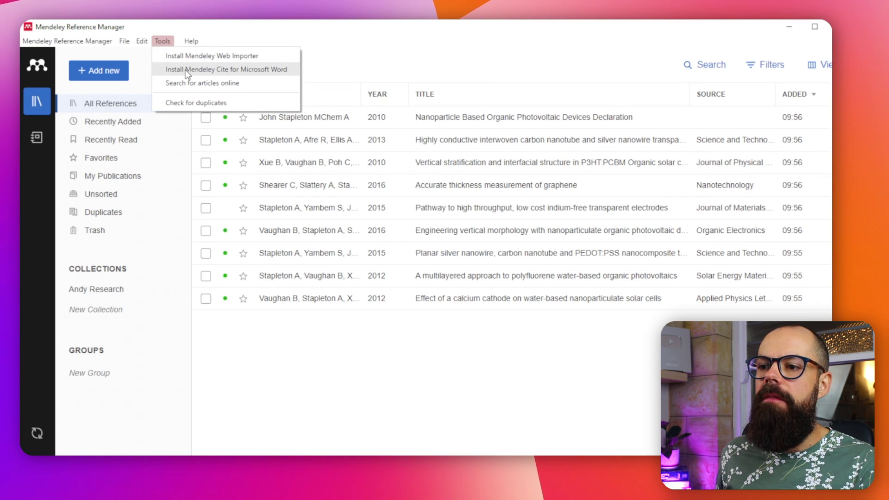
# Use Tools > Install Mendeley Cite for Microsoft Word to reach its AppSource page
pyautogui.click(187, 69)
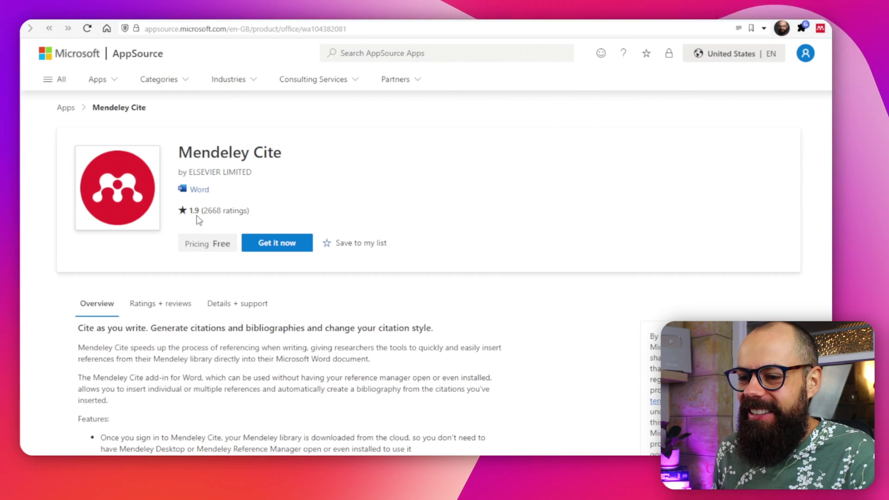
# Get Mendeley Cite from AppSource, handing installation over to Microsoft 365
pyautogui.click(281, 244)
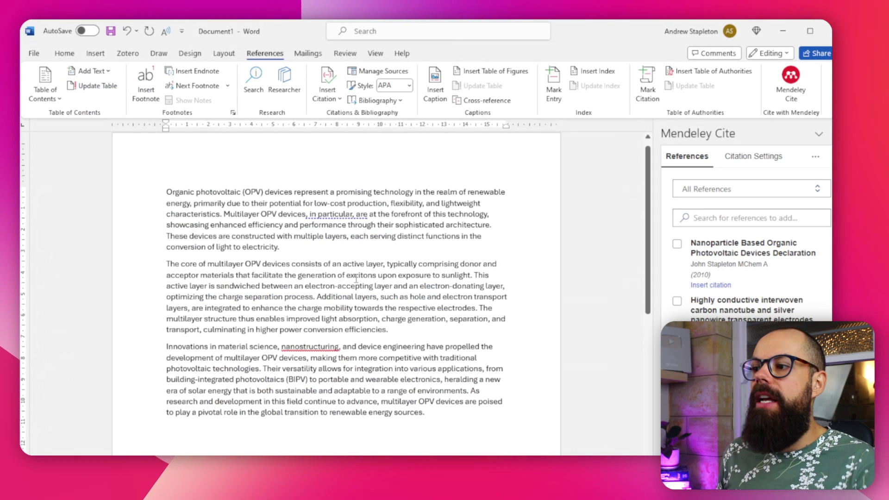
pyautogui.click(64, 53)
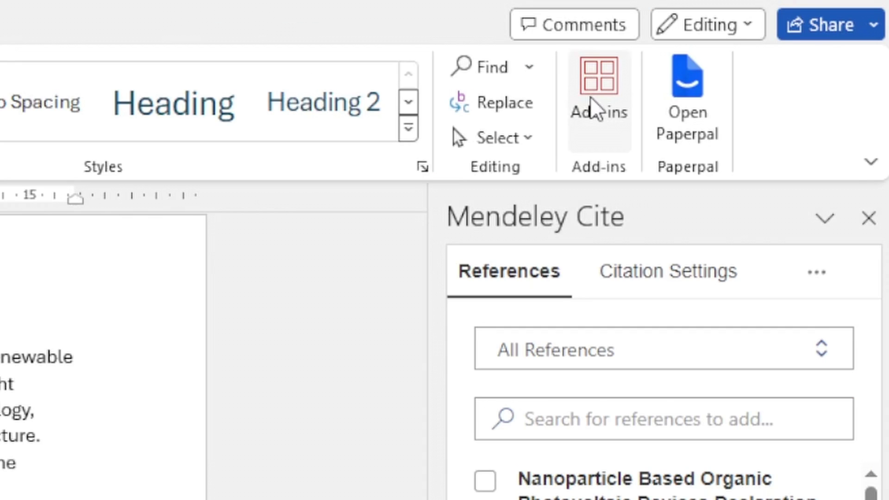
pyautogui.click(596, 109)
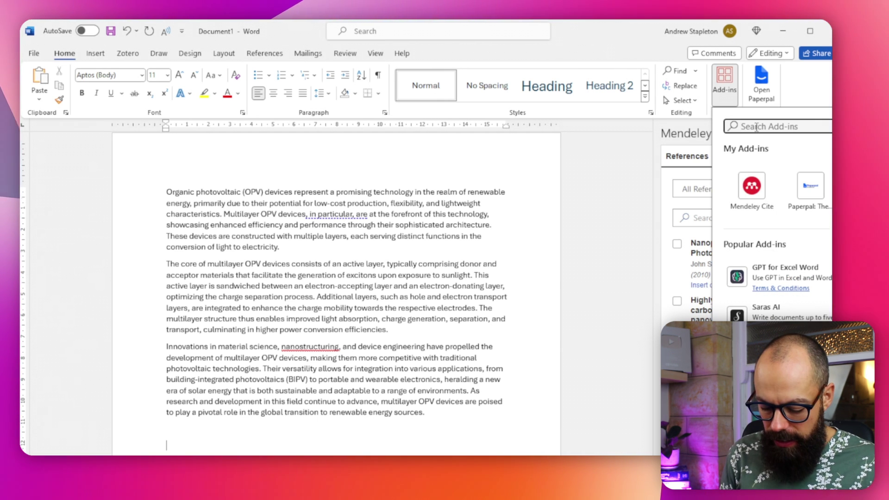
pyautogui.write('eley')
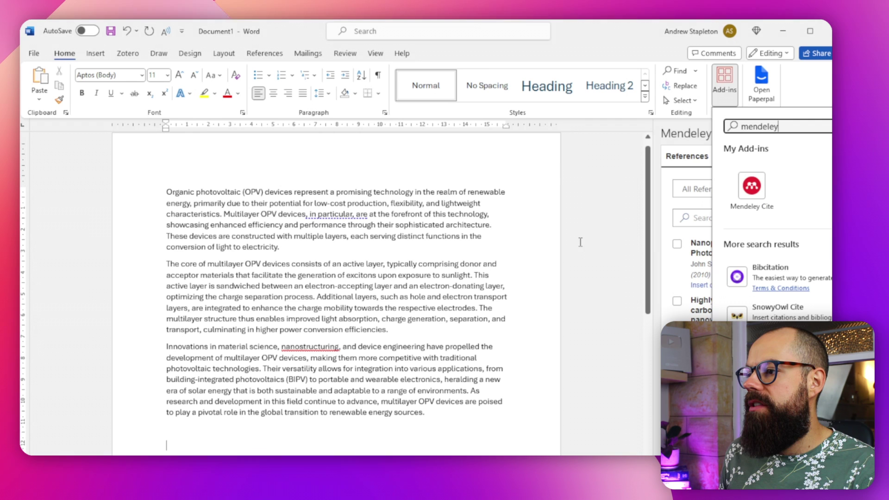
pyautogui.click(584, 240)
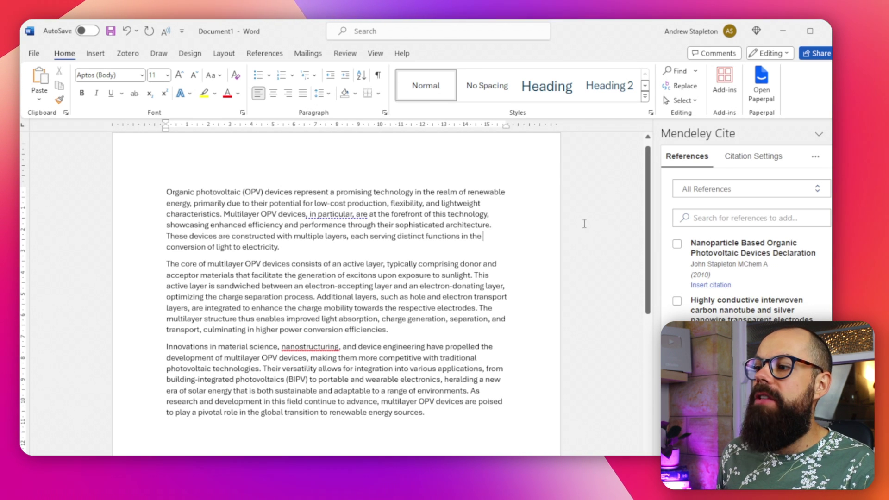
pyautogui.click(260, 54)
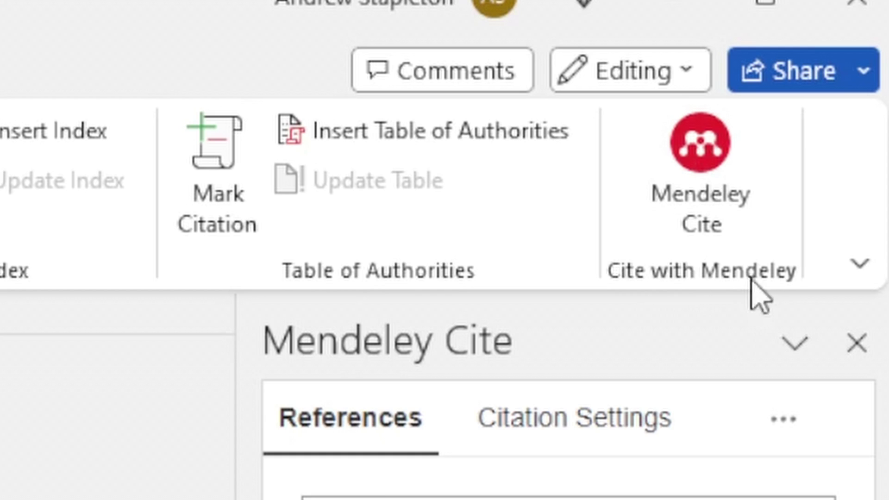
pyautogui.click(856, 343)
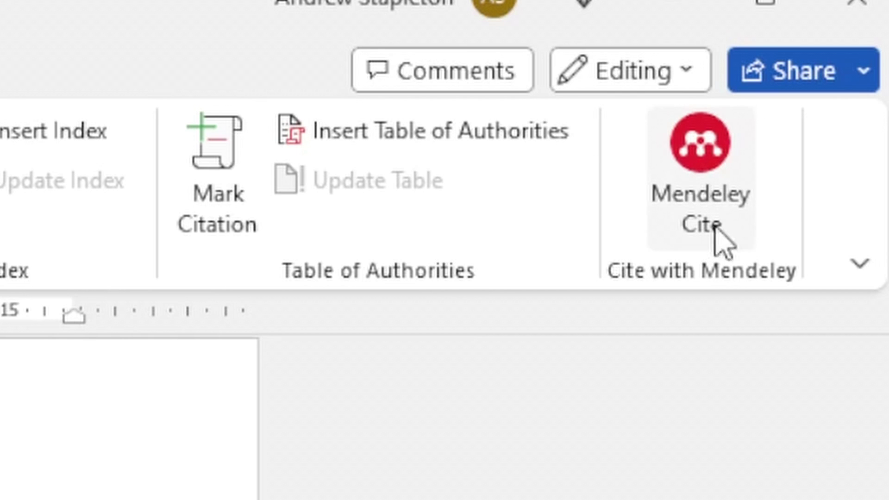
pyautogui.click(699, 175)
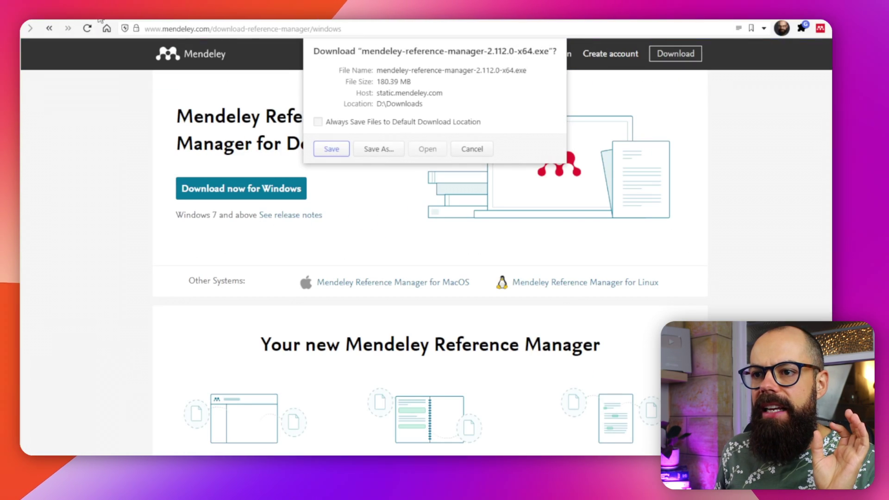
# Cancel the installer download and navigate to mendeley.com/library instead
pyautogui.click(469, 148)
pyautogui.click(250, 27)
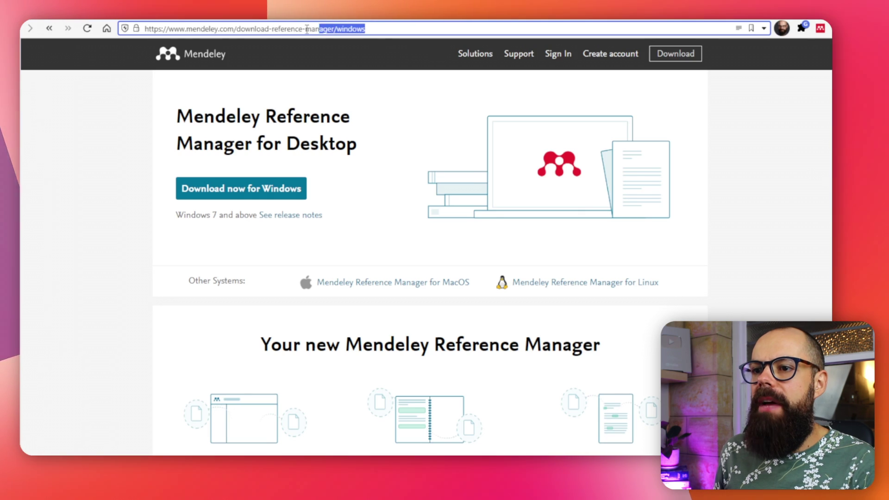
pyautogui.press('BackSpace')
pyautogui.write('l')
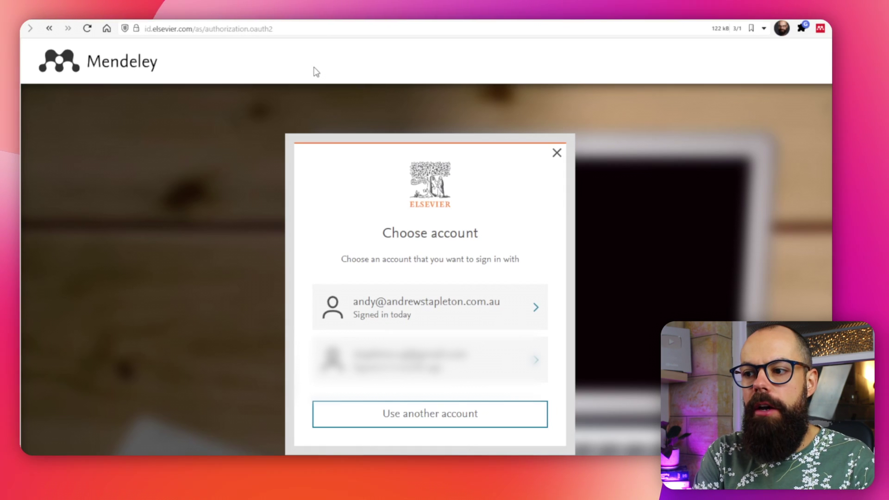
# Sign in with the already signed-in Elsevier account, then return to the desktop reference manager
pyautogui.click(410, 314)
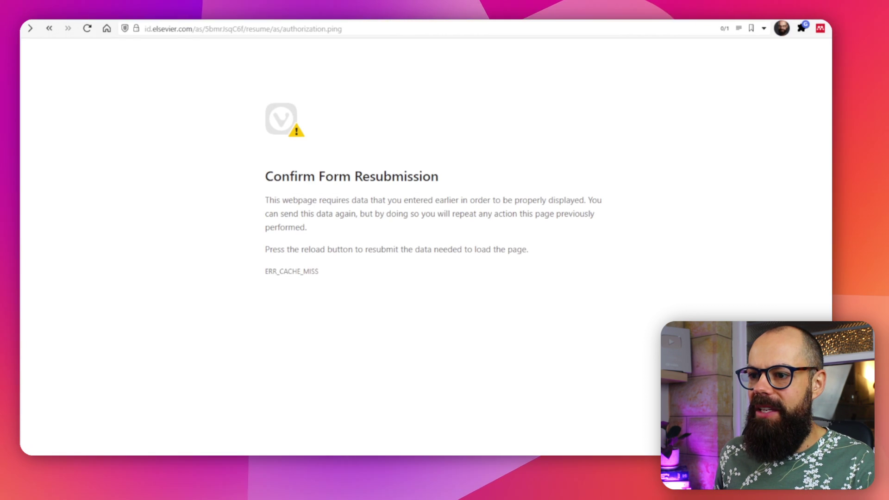
pyautogui.click(139, 452)
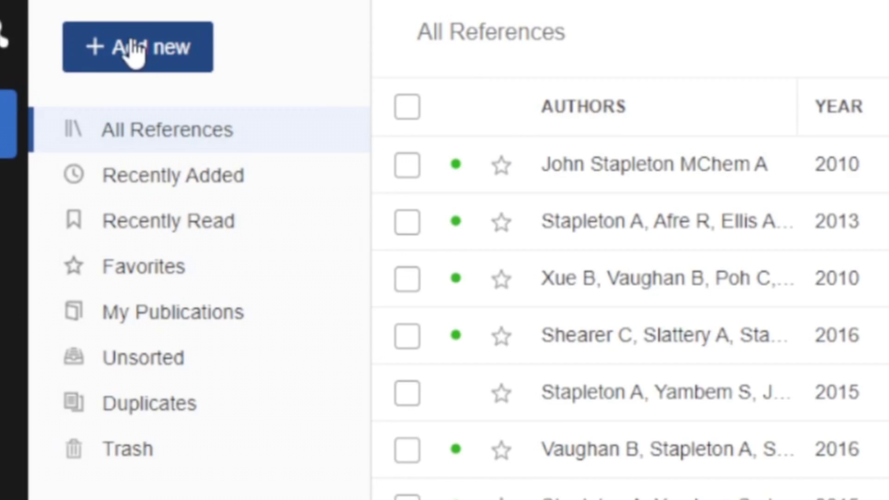
pyautogui.click(142, 54)
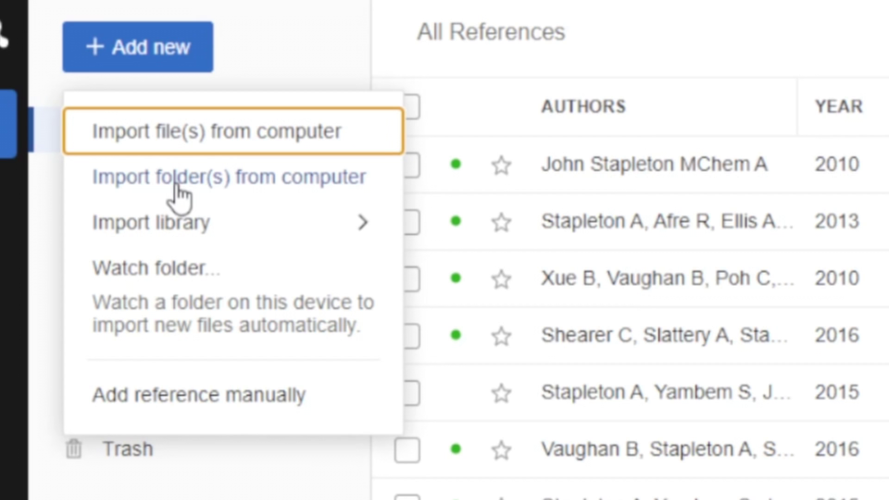
pyautogui.moveTo(192, 239)
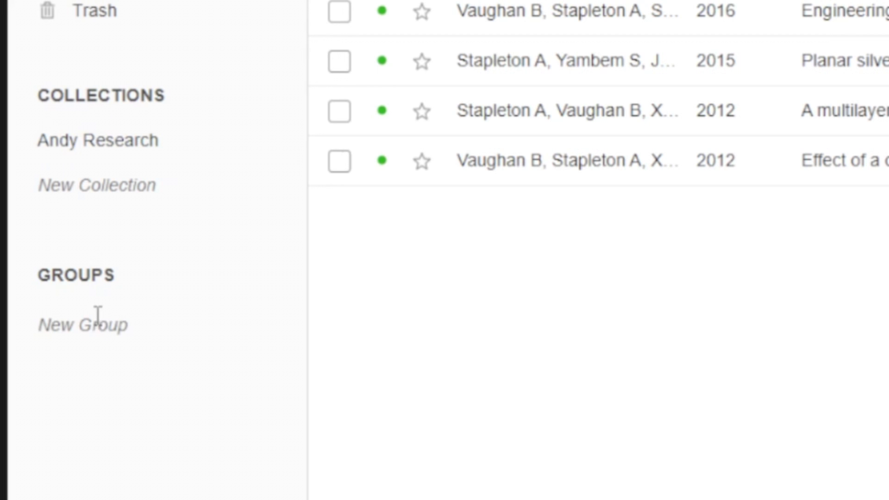
# Start a new group under Groups in the library sidebar, leaving its name blank
pyautogui.click(98, 323)
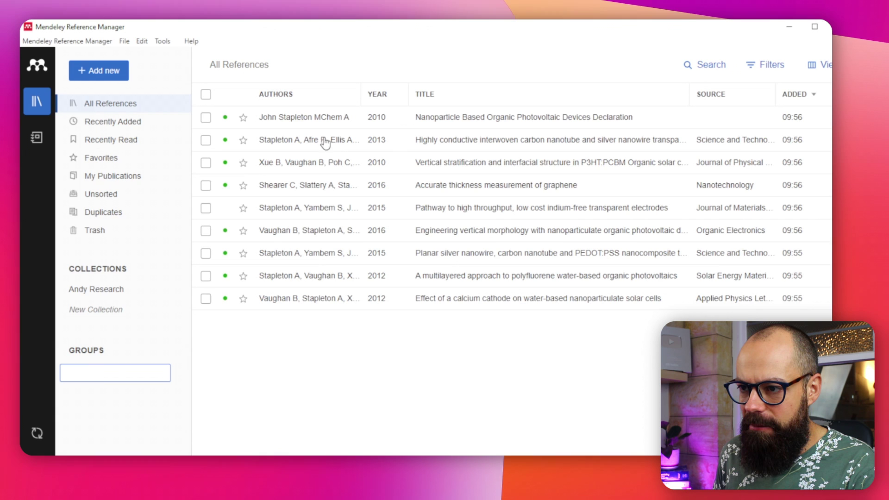
# Open the 2015 indium-free transparent electrodes paper's details, browse its abstract and notebook, and return to Info
pyautogui.click(449, 215)
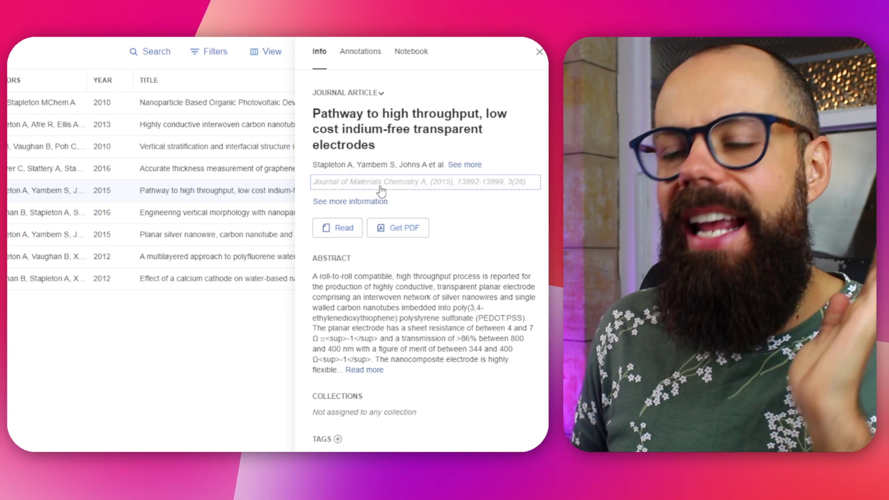
pyautogui.click(381, 190)
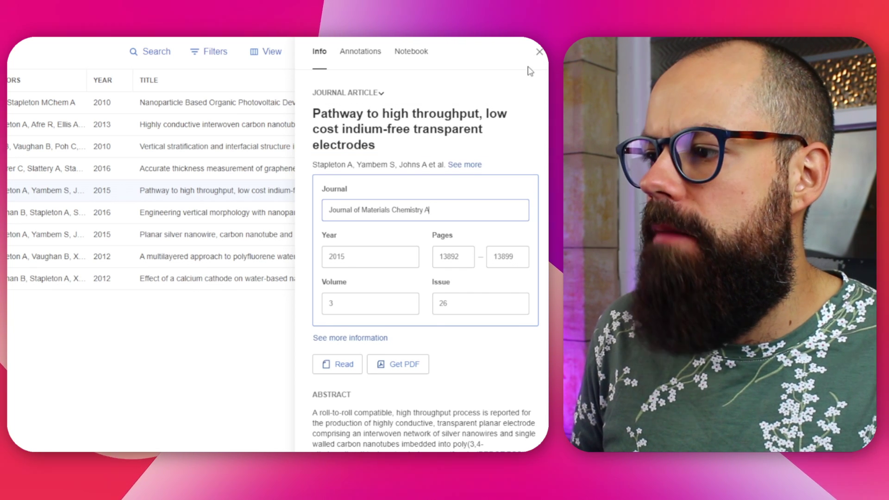
pyautogui.click(531, 70)
pyautogui.scroll(-3, 528, 98)
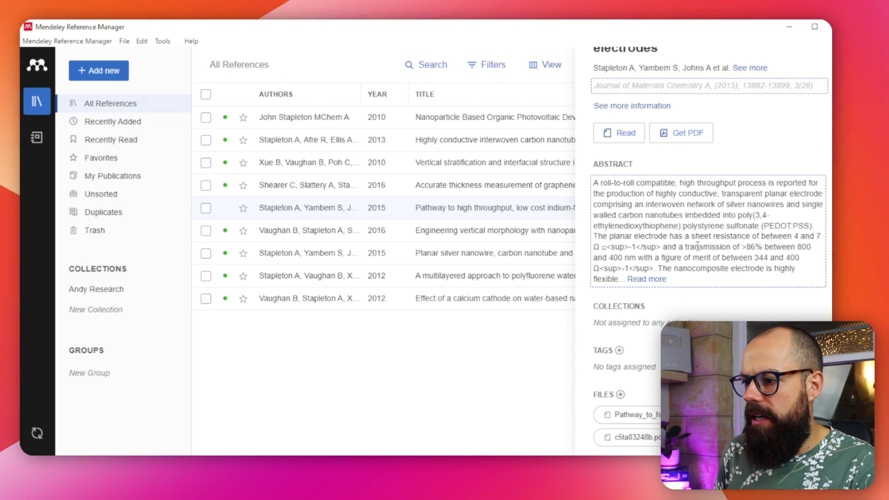
pyautogui.scroll(-3, 697, 246)
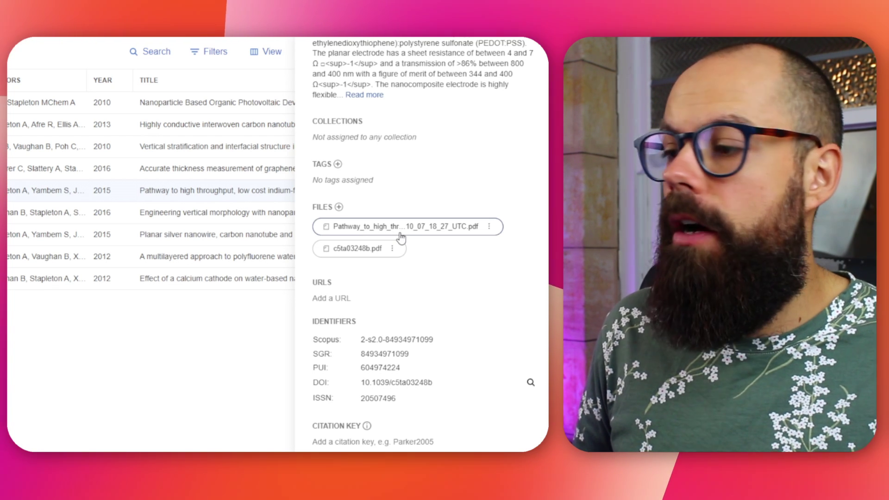
pyautogui.scroll(-1, 364, 276)
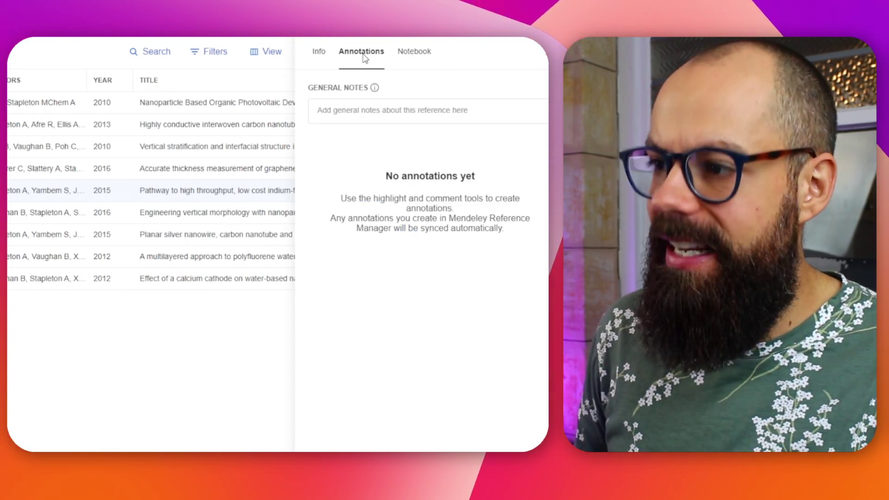
pyautogui.click(409, 56)
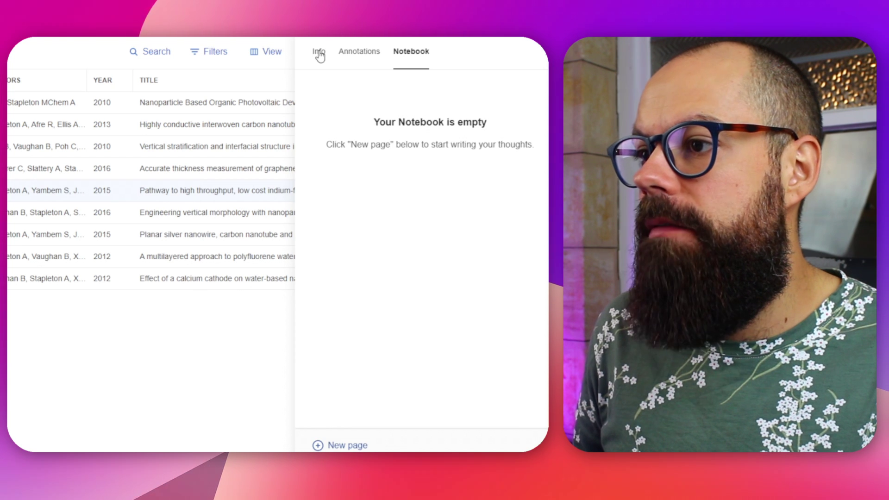
pyautogui.click(319, 52)
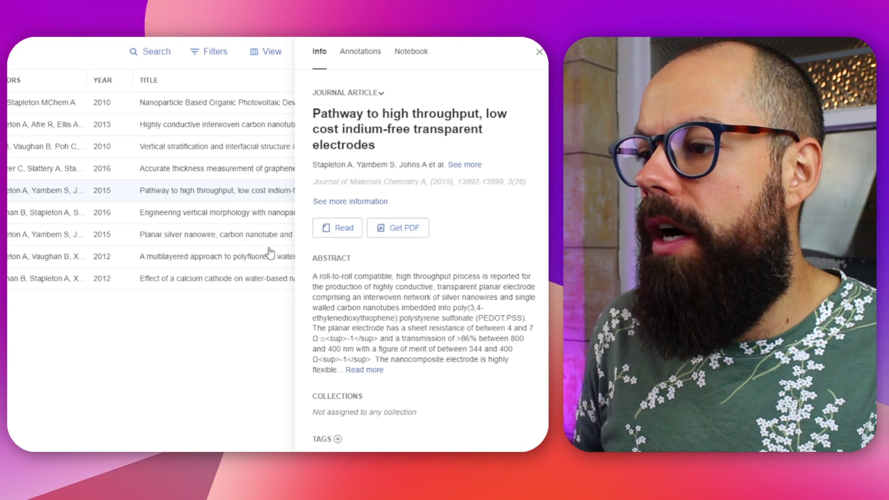
# Open the 2016 graphene thickness paper's PDF full-width with the details panel closed
pyautogui.doubleClick(194, 176)
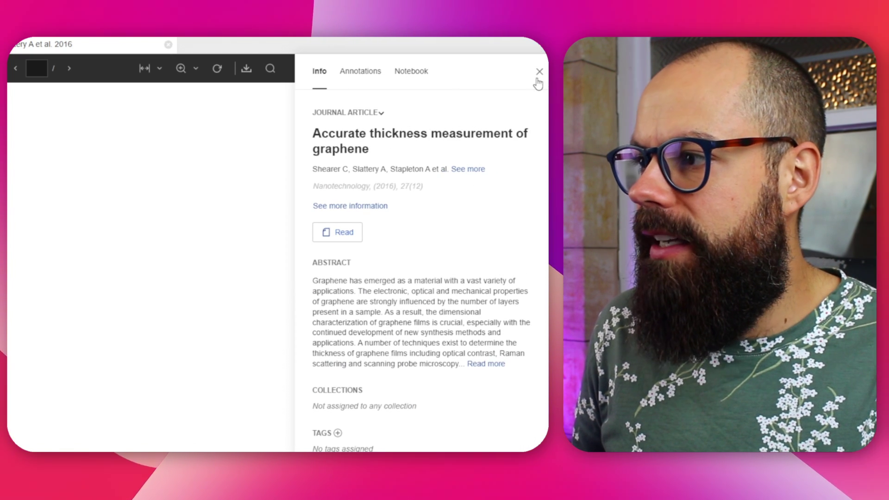
pyautogui.click(540, 73)
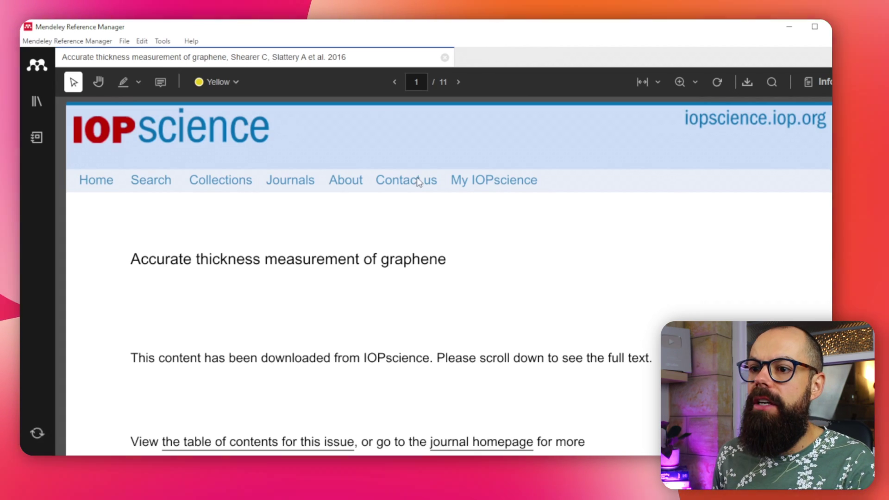
pyautogui.scroll(-15, 435, 219)
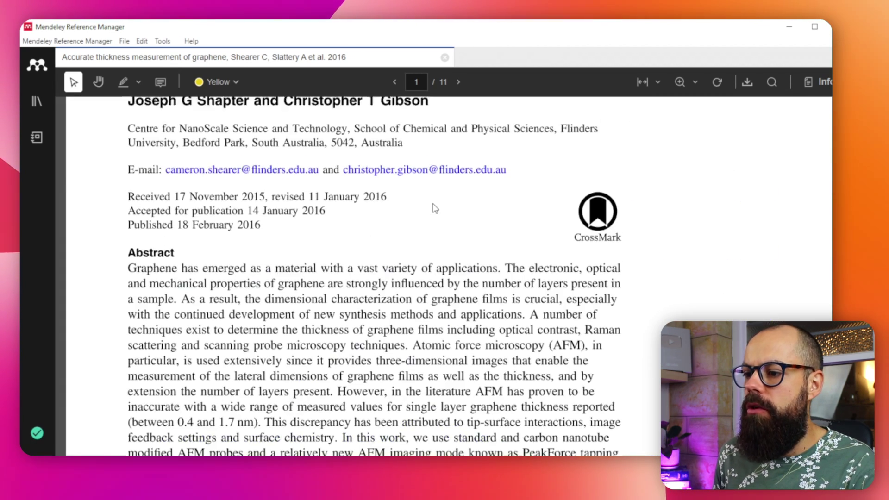
pyautogui.scroll(12, 433, 201)
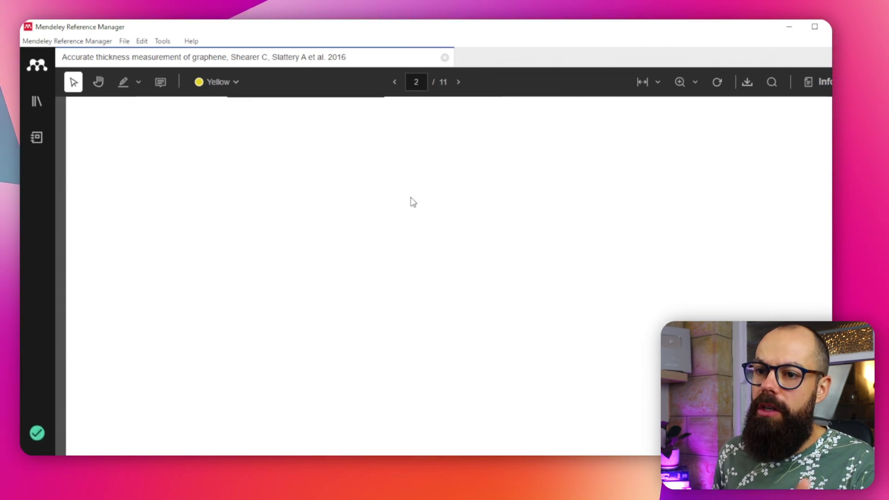
pyautogui.moveTo(327, 261); pyautogui.dragTo(27, 280)
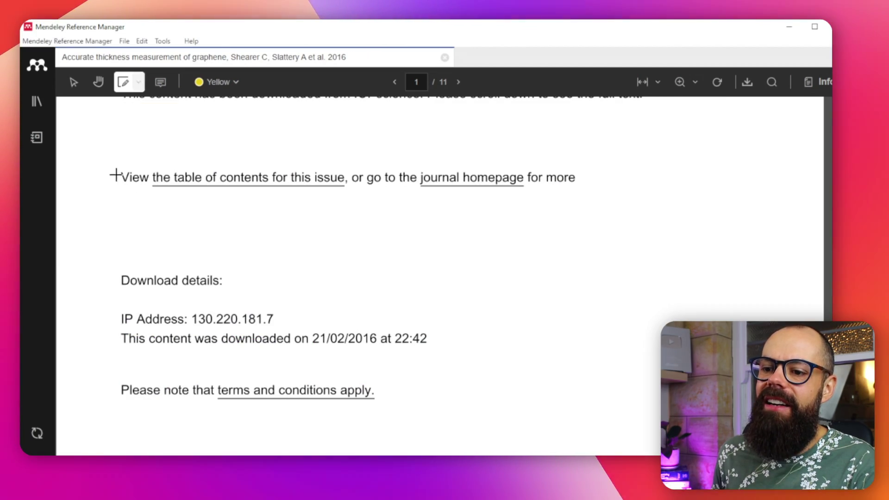
pyautogui.scroll(-10, 208, 324)
pyautogui.scroll(-20, 205, 320)
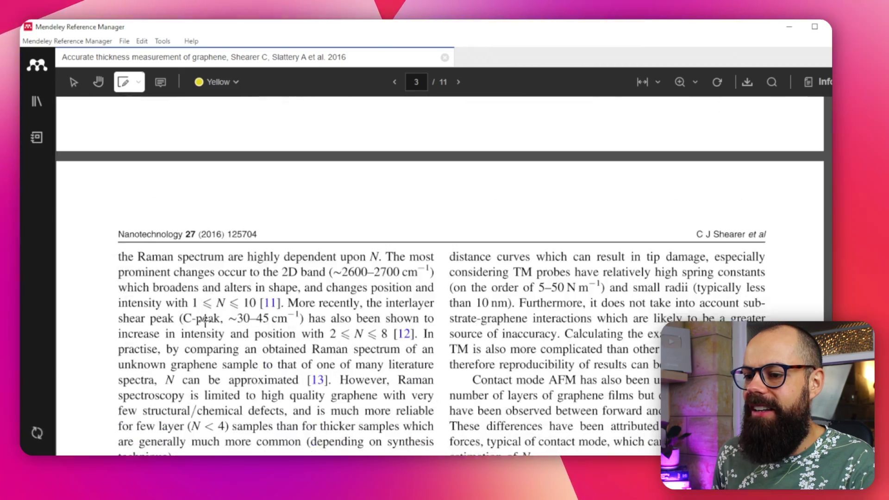
pyautogui.scroll(10, 205, 321)
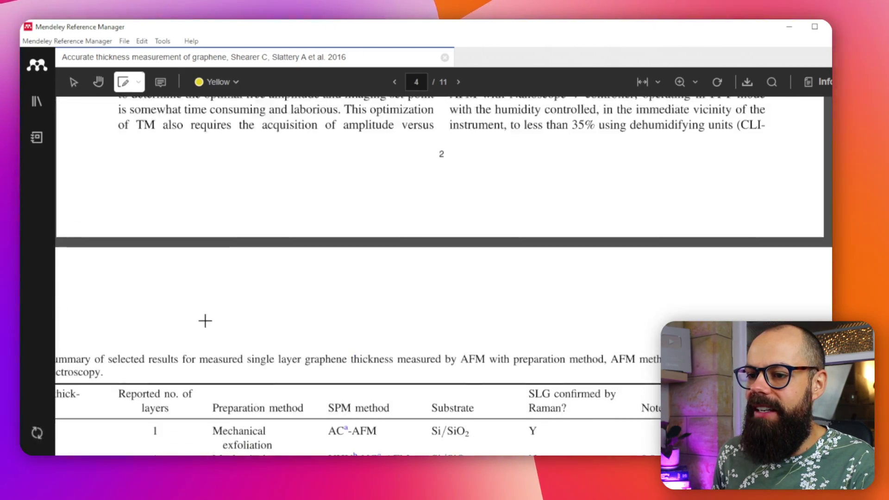
# Highlight equation (1) with a yellow box and the Experimental paragraph's opening lines as text
pyautogui.moveTo(222, 340); pyautogui.dragTo(351, 358)
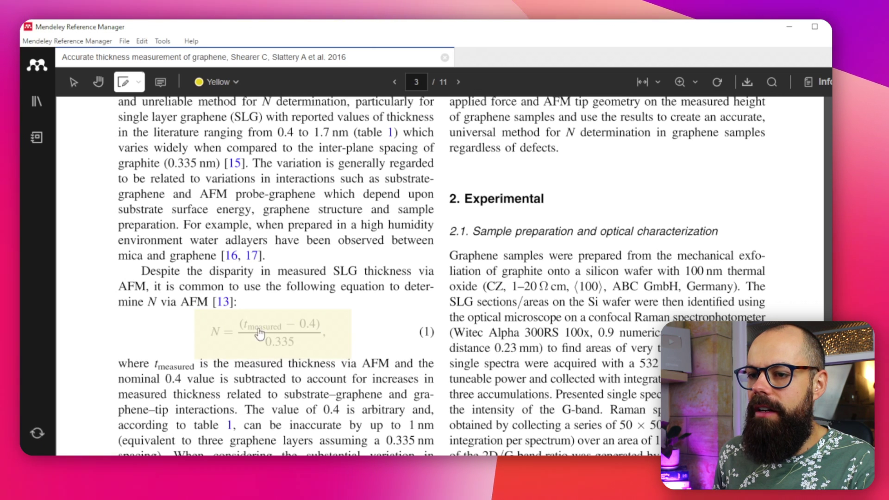
pyautogui.click(138, 82)
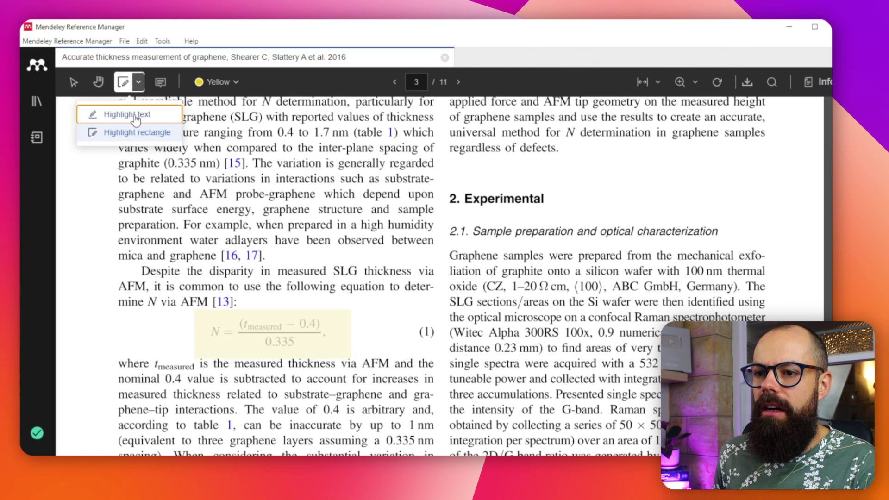
pyautogui.click(138, 117)
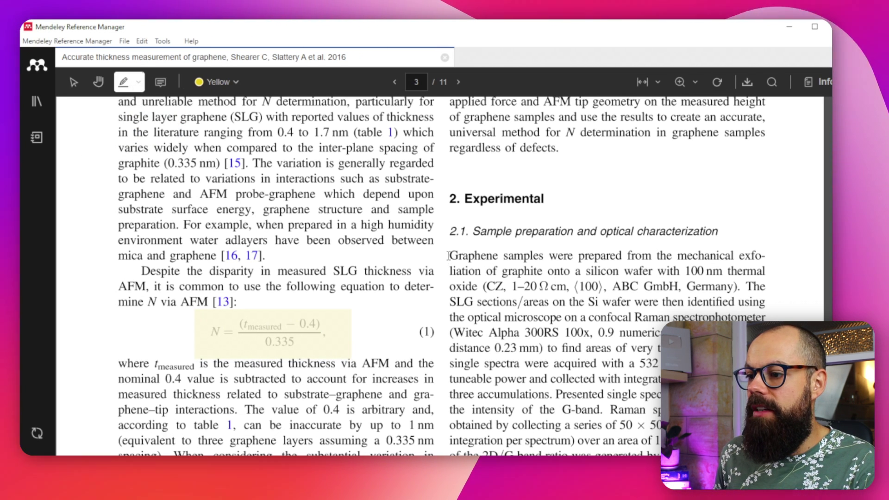
pyautogui.moveTo(449, 254); pyautogui.dragTo(549, 330)
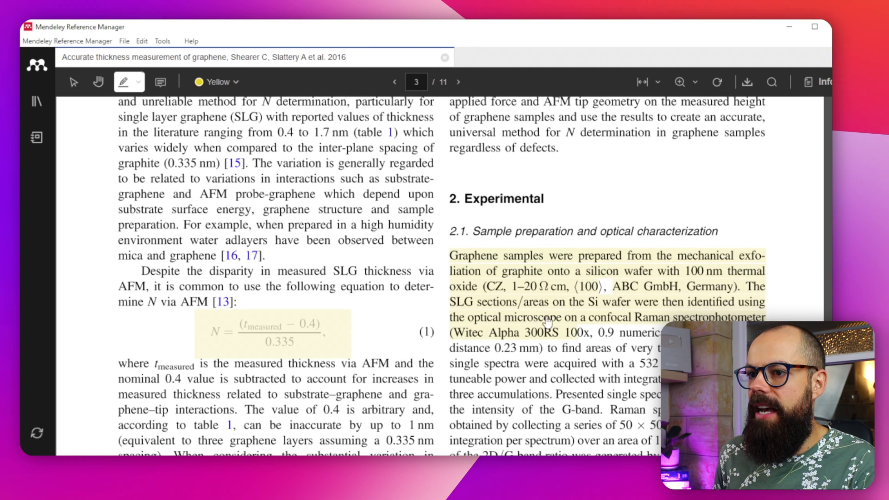
pyautogui.click(227, 86)
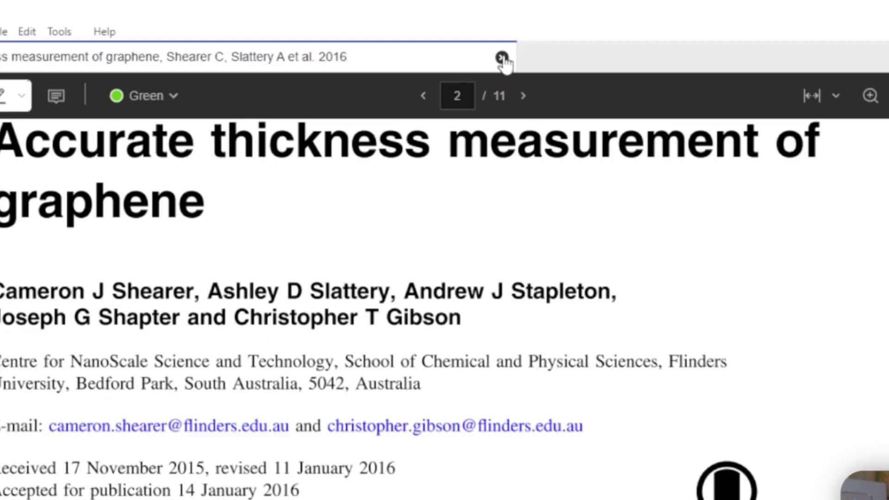
# Close the graphene PDF and bring up the Word document with no text selected
pyautogui.click(445, 58)
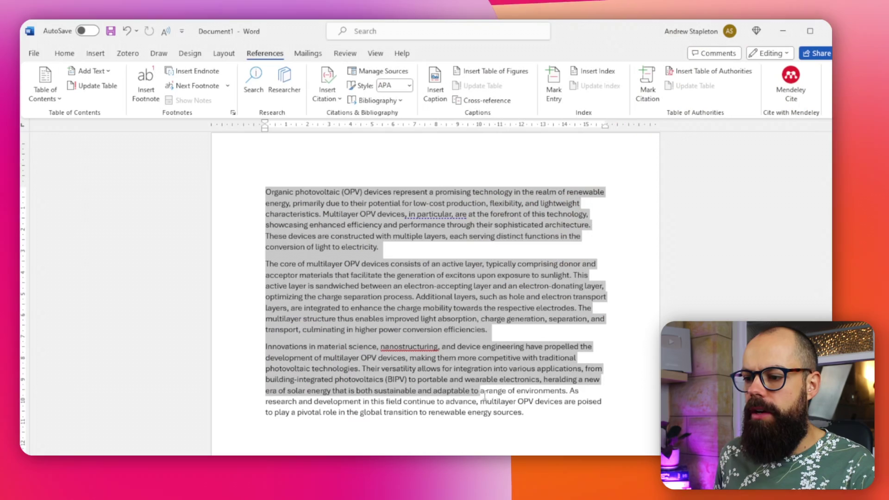
pyautogui.click(477, 382)
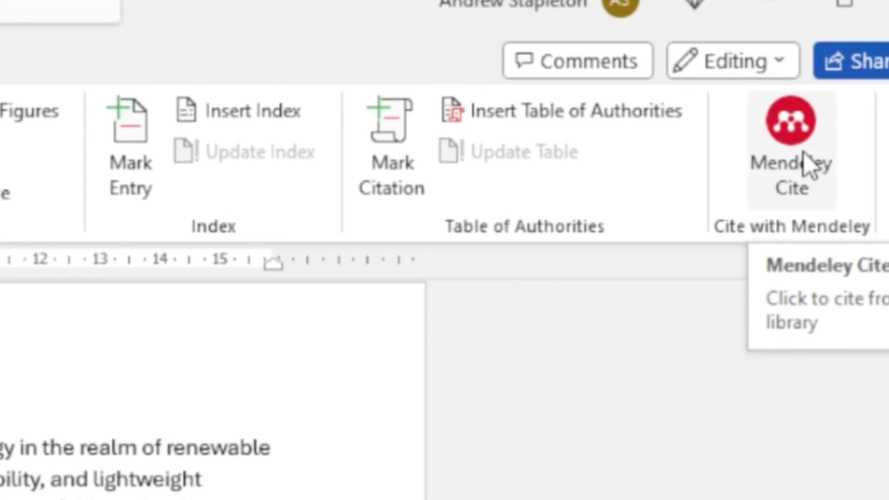
# Insert Mendeley citations 1,2 for the Xue 2010 and Vaughan 2016 papers after "photovoltaic technologies."
pyautogui.click(805, 156)
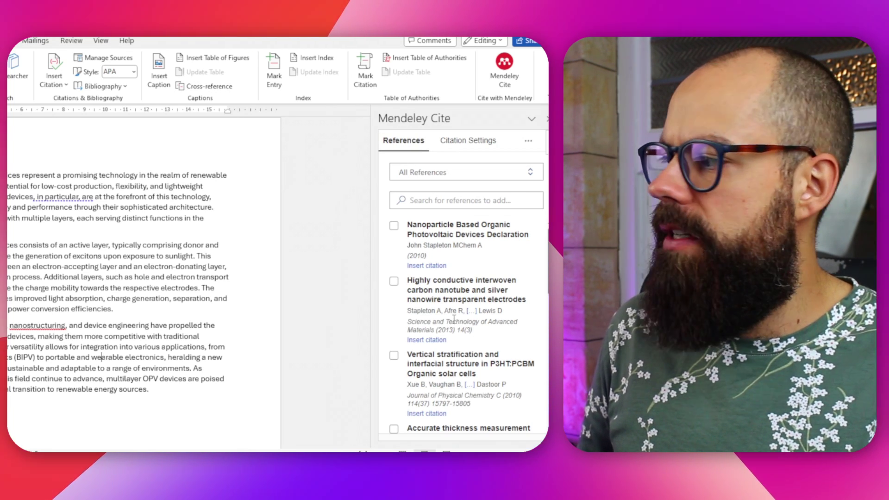
pyautogui.scroll(-5, 461, 301)
pyautogui.scroll(5, 459, 323)
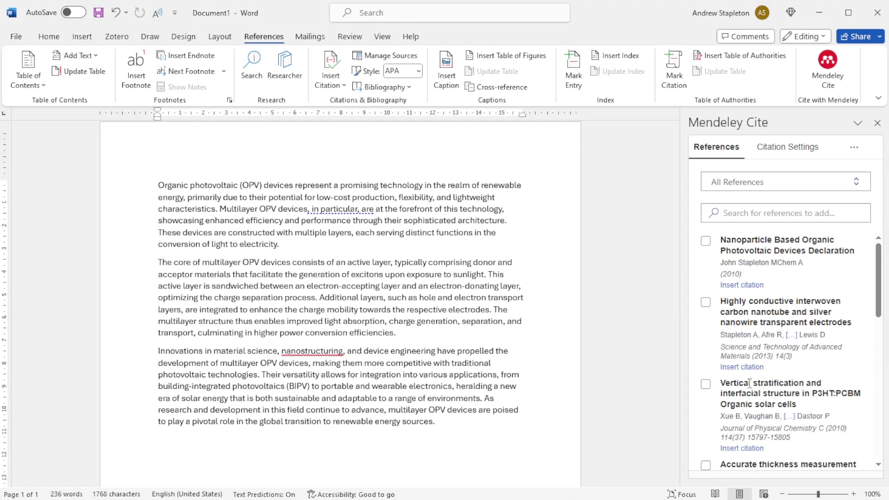
pyautogui.click(706, 384)
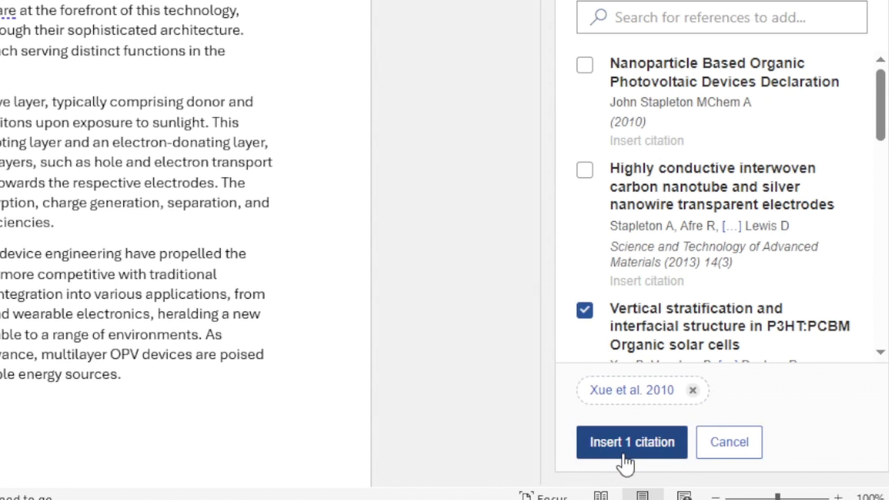
pyautogui.scroll(-2, 778, 321)
pyautogui.scroll(-2, 710, 207)
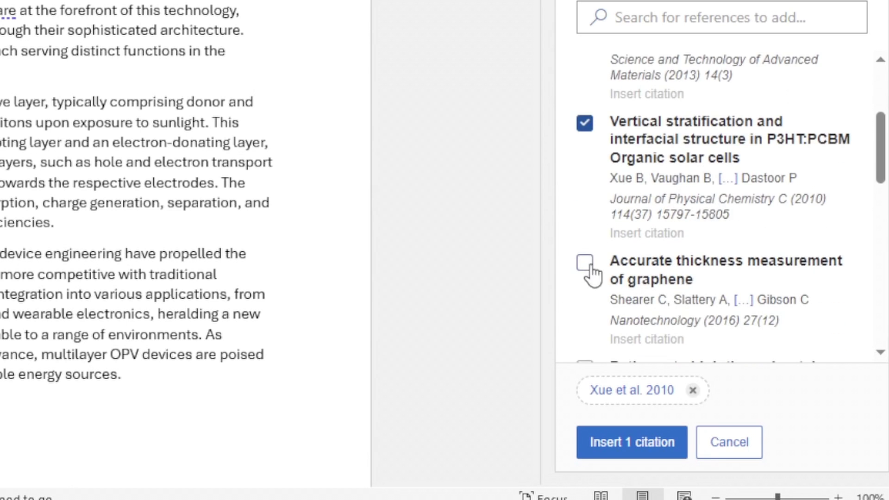
pyautogui.scroll(-3, 602, 266)
pyautogui.scroll(-6, 597, 243)
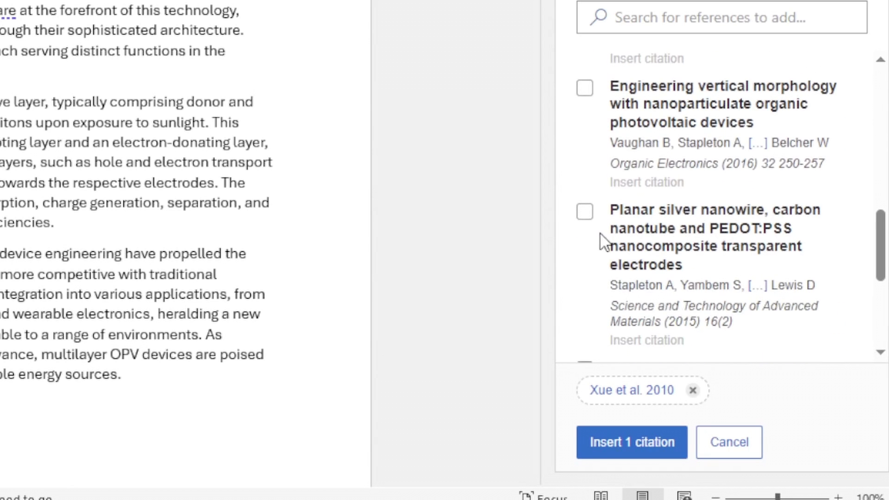
pyautogui.click(584, 88)
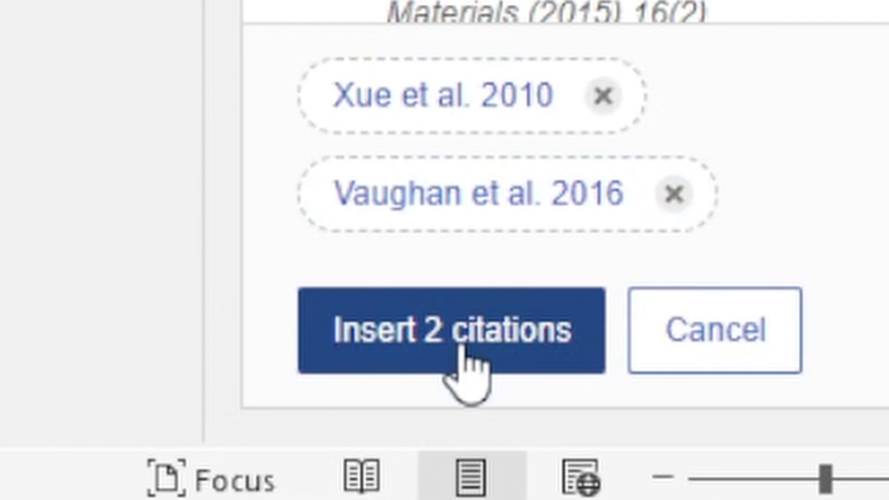
pyautogui.click(469, 350)
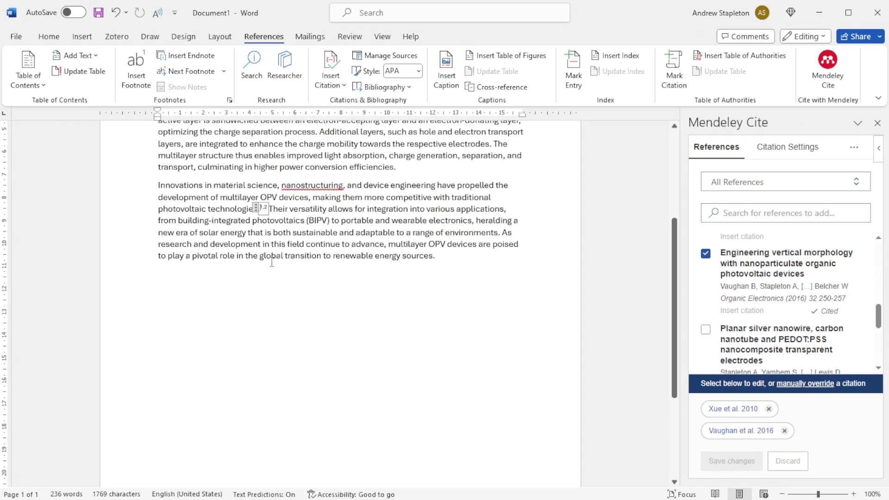
pyautogui.click(272, 297)
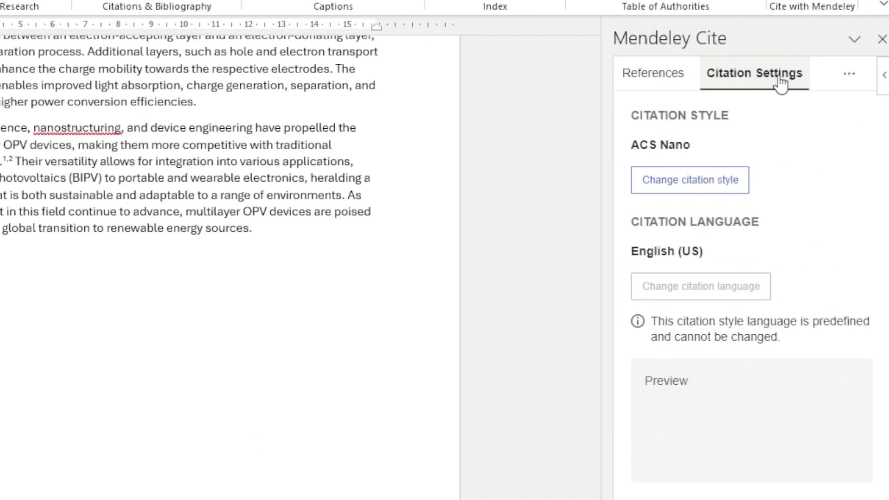
# Switch the citation style from ACS Nano to ACS Applied Nano Materials through the style search
pyautogui.click(693, 196)
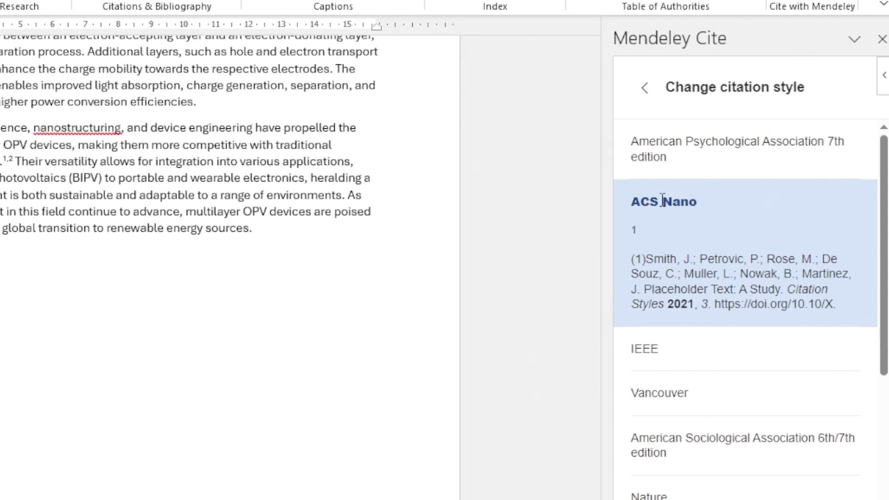
pyautogui.click(646, 87)
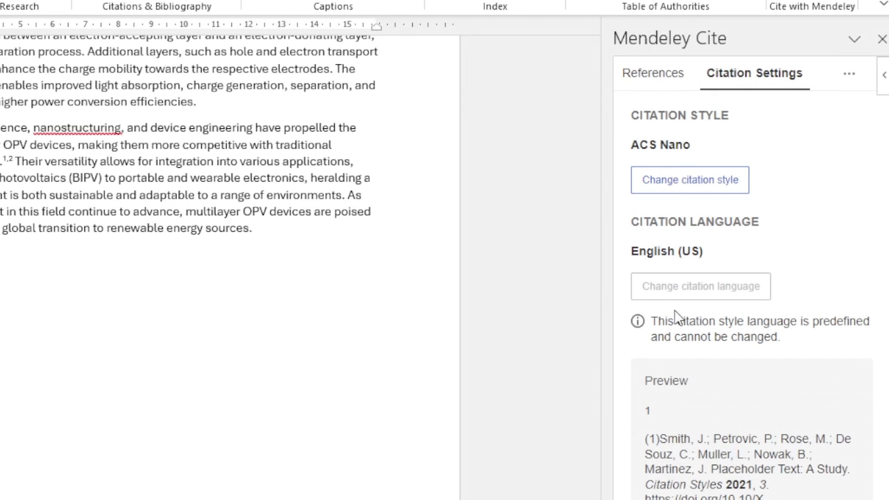
pyautogui.click(693, 196)
pyautogui.scroll(-5, 713, 385)
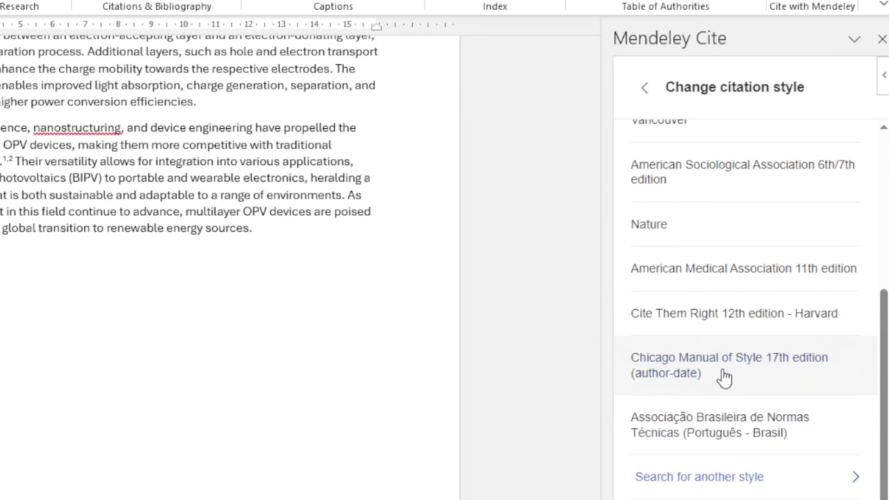
pyautogui.click(699, 480)
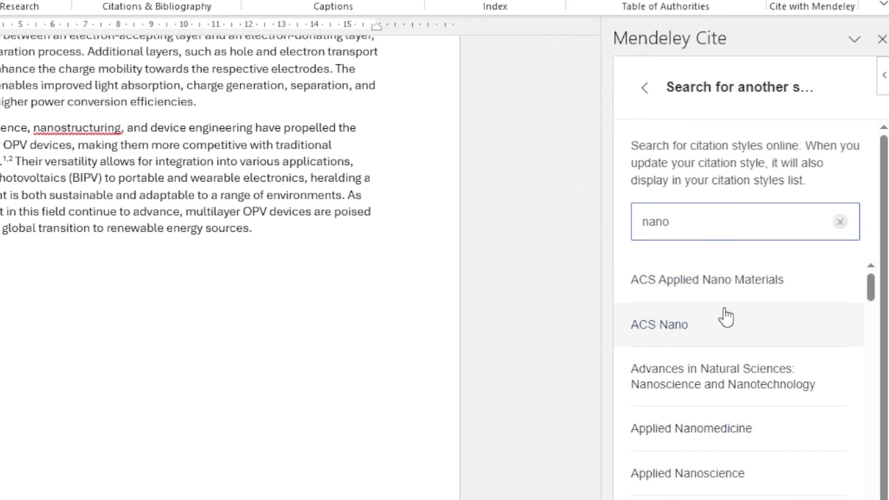
pyautogui.click(732, 285)
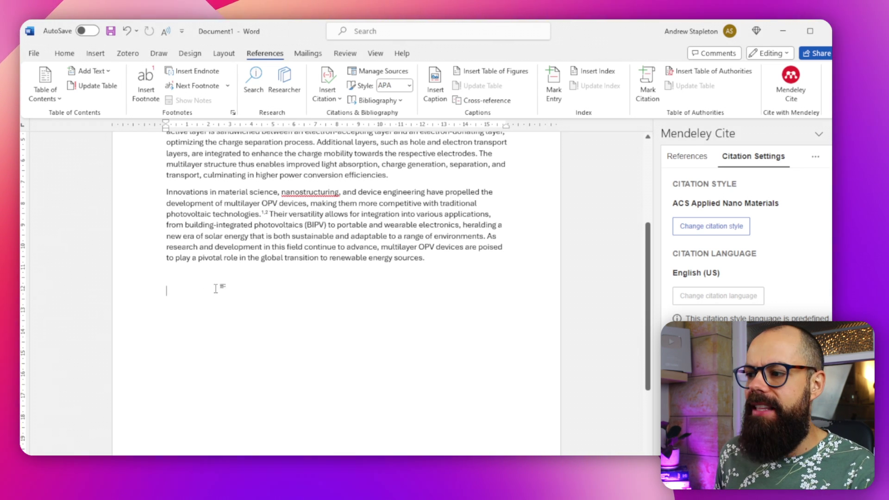
# Insert a numbered Mendeley bibliography of the Xue 2010 and Vaughan 2016 papers at the document's end
pyautogui.click(687, 156)
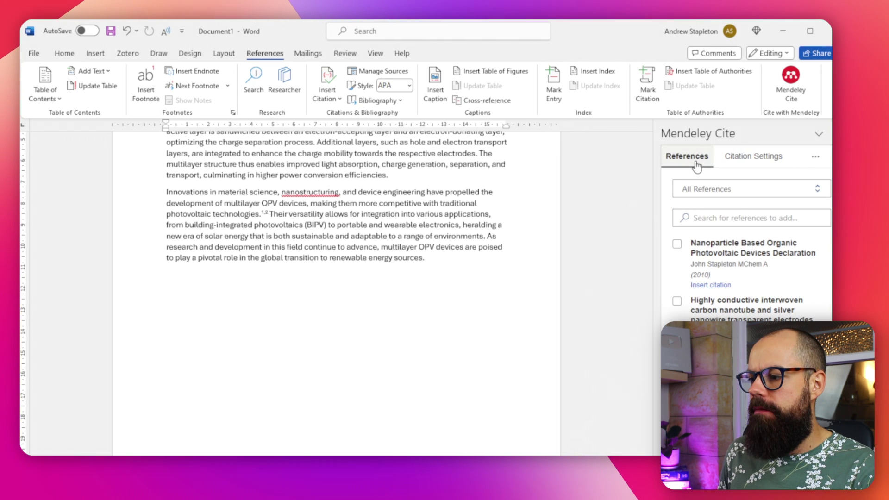
pyautogui.click(815, 160)
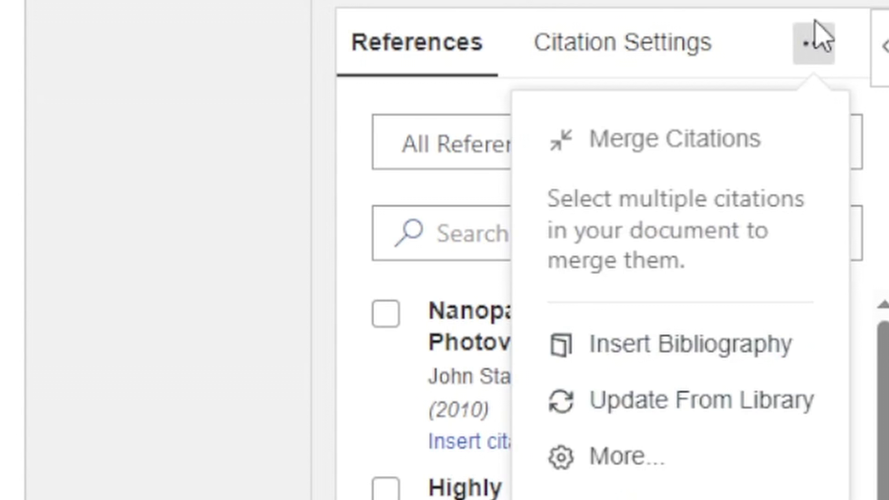
pyautogui.click(815, 158)
pyautogui.click(813, 51)
pyautogui.click(813, 51)
pyautogui.click(813, 51)
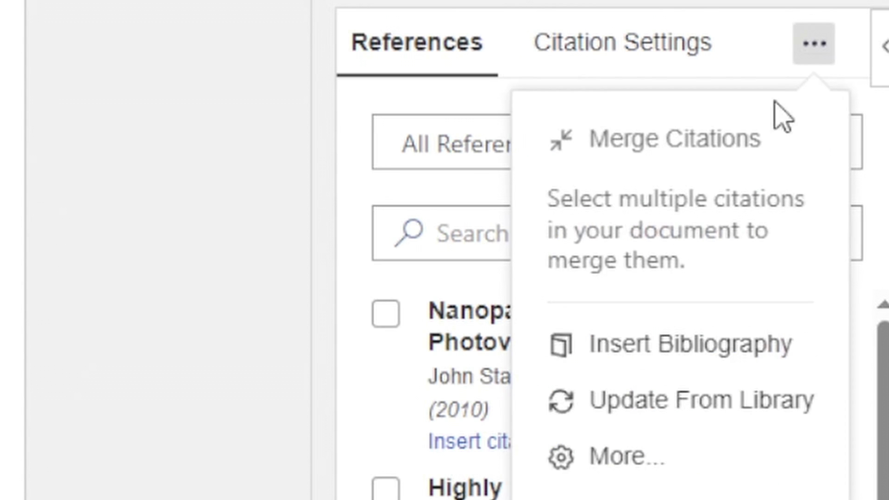
pyautogui.click(651, 352)
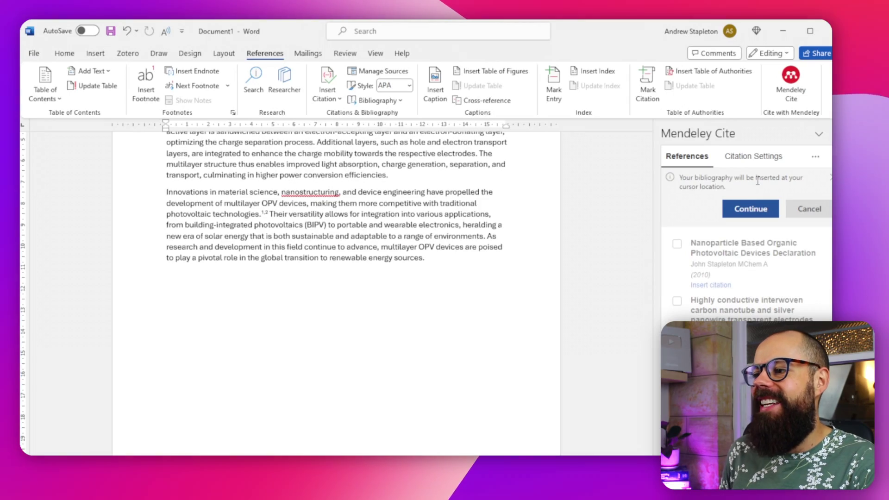
pyautogui.click(750, 209)
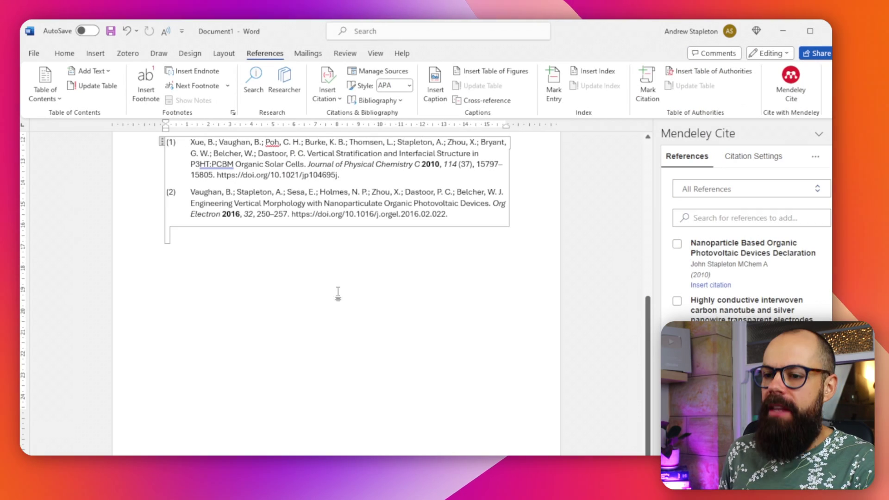
pyautogui.scroll(2, 201, 265)
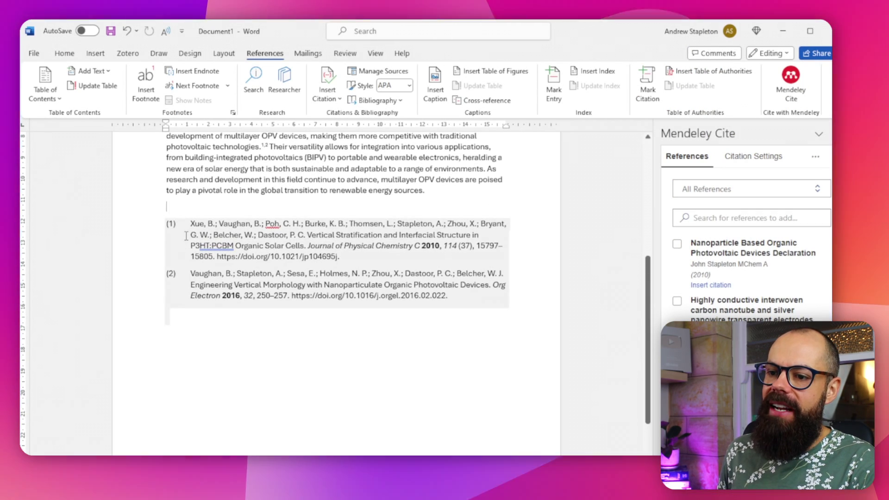
# Add a "References" heading on the empty line above the bibliography
pyautogui.click(207, 317)
pyautogui.scroll(3, 277, 274)
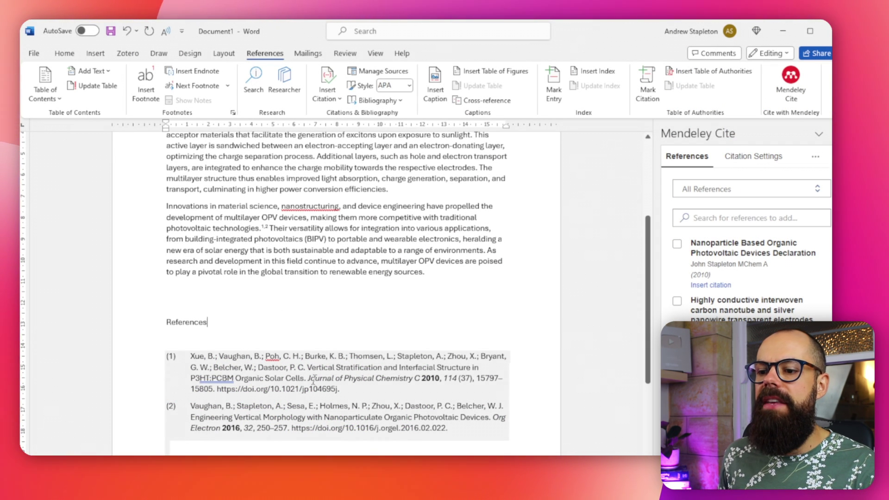
pyautogui.click(326, 329)
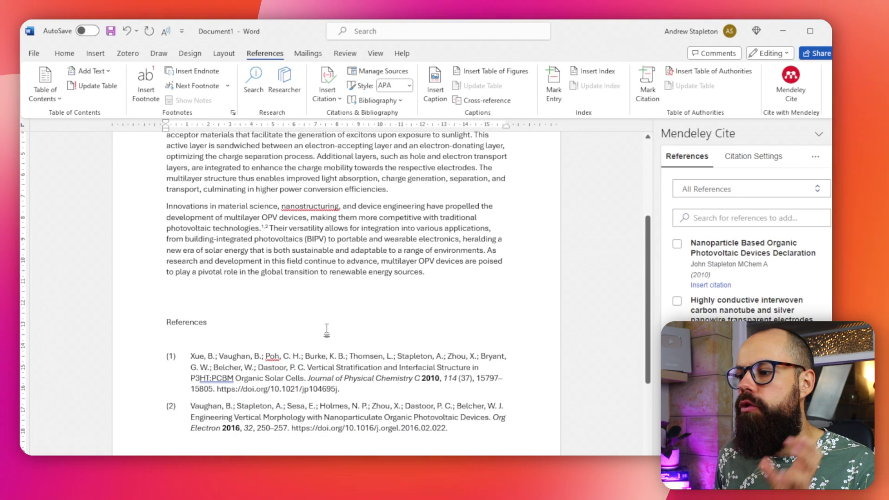
# Review Mendeley Cite's Citation Settings and More options, then scroll back up the document
pyautogui.click(762, 158)
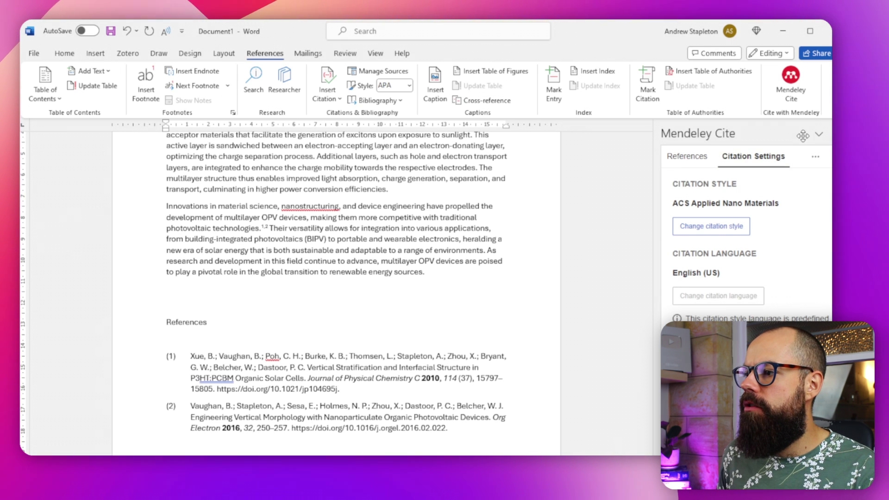
pyautogui.click(816, 157)
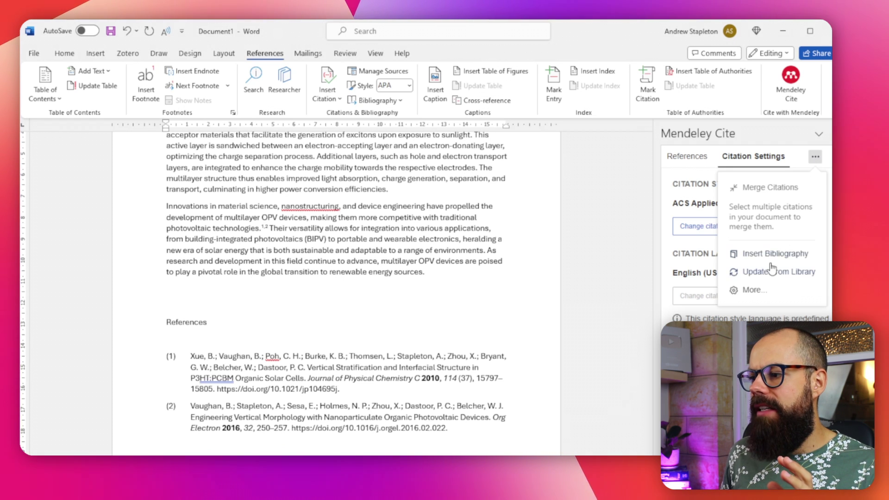
pyautogui.click(738, 292)
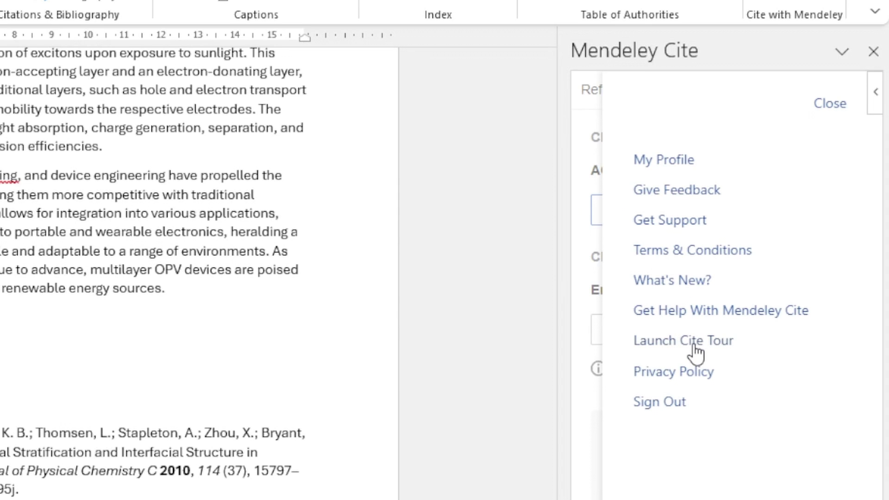
pyautogui.click(831, 103)
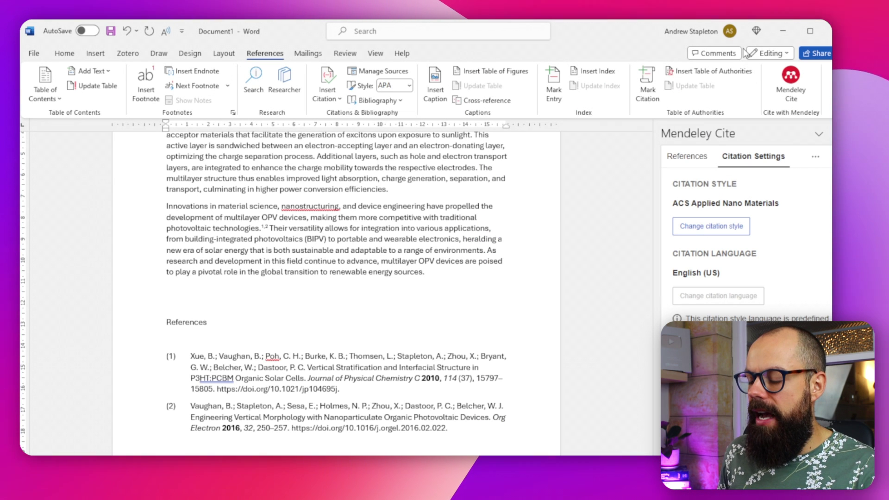
pyautogui.scroll(3, 328, 263)
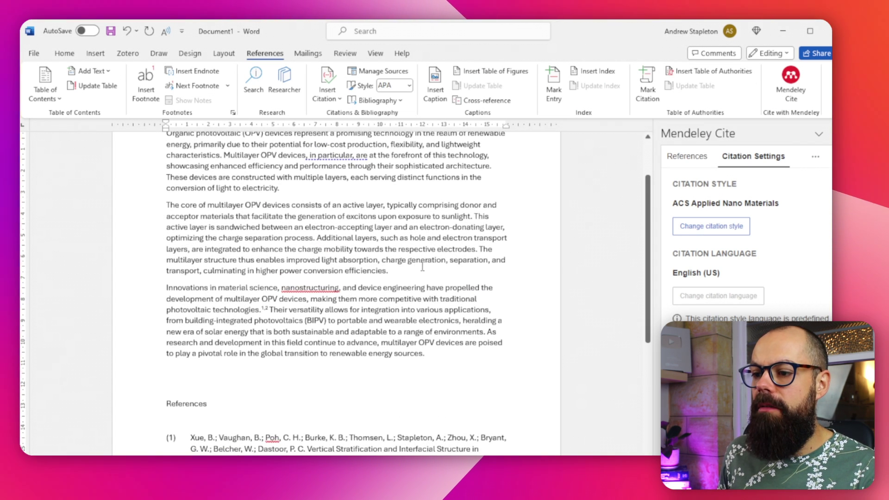